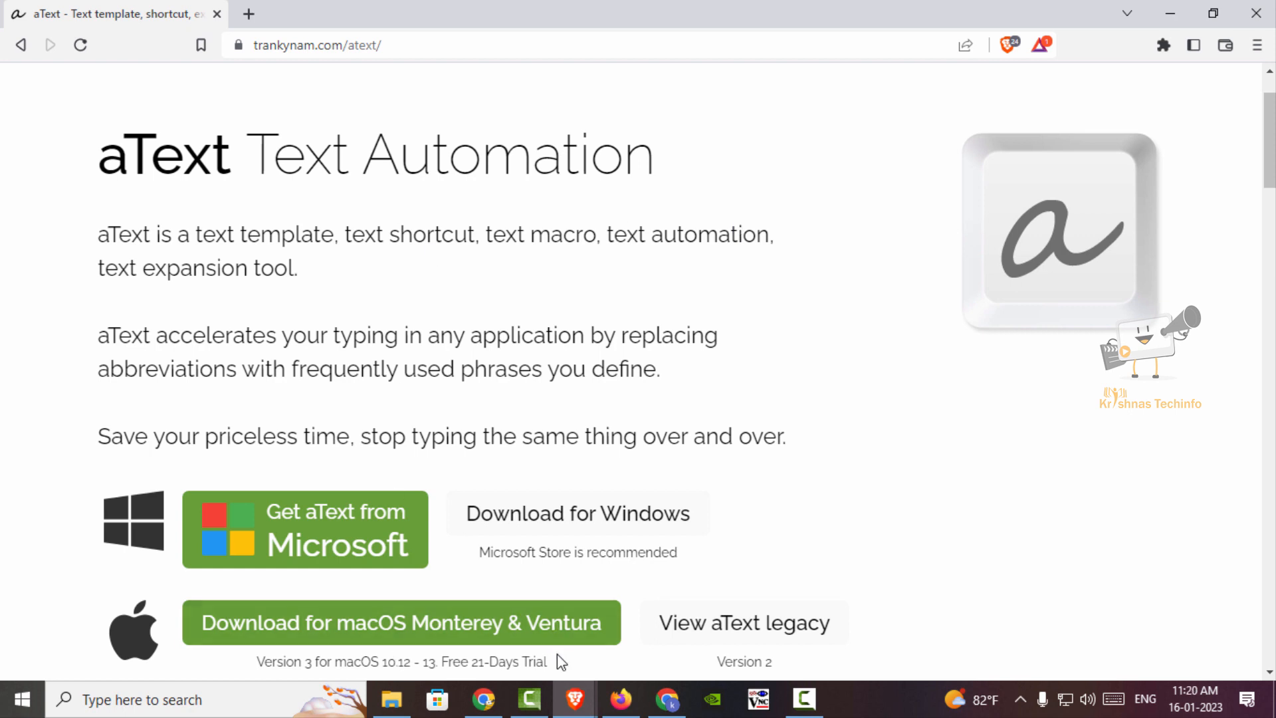
Look over the aText download options for Windows and macOS and open the Microsoft Store listing for aText.
scroll(557, 661, "down", 1)
left_click_drag(438, 618, 552, 615)
scroll(427, 385, "up", 3)
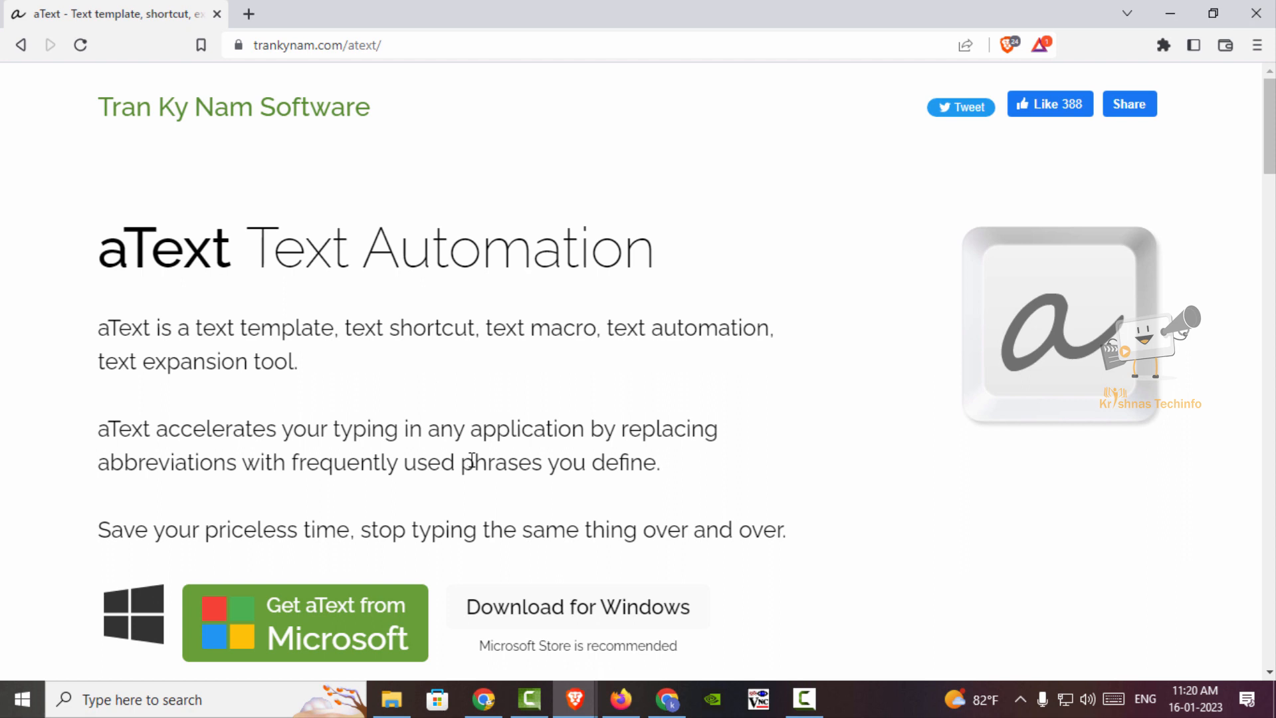
scroll(457, 396, "down", 1)
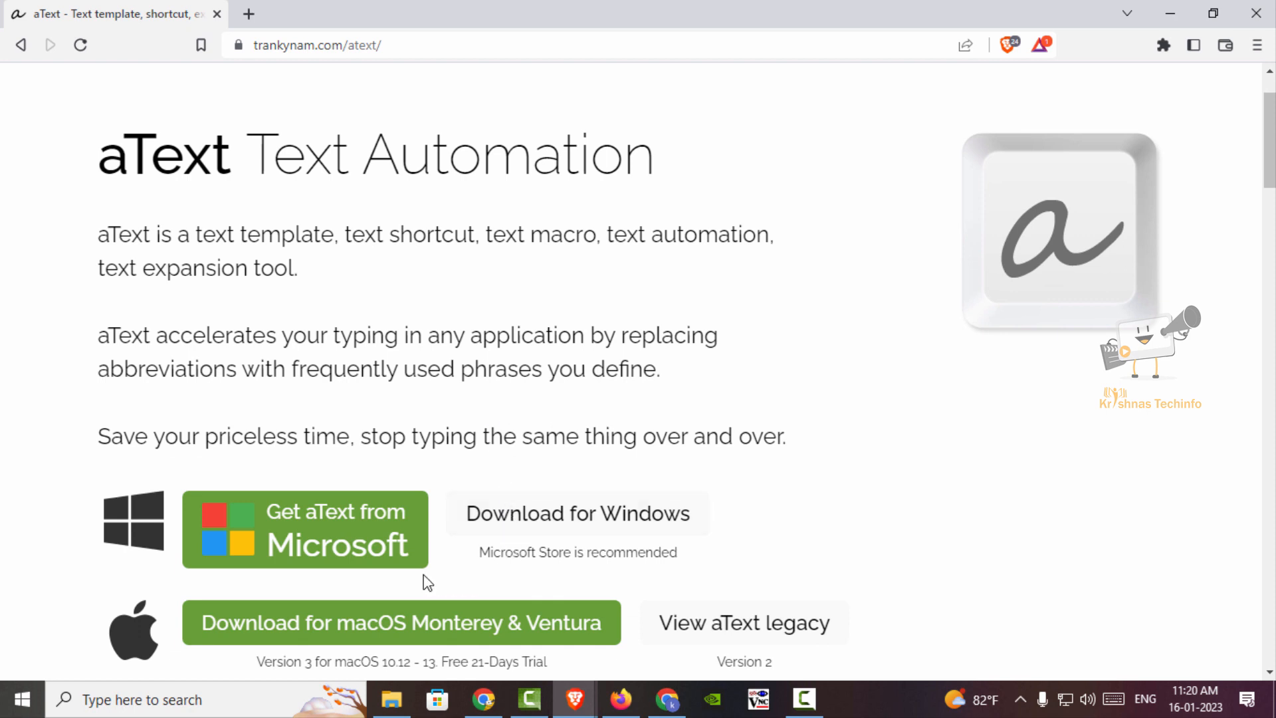
scroll(434, 571, "down", 1)
scroll(433, 571, "up", 1)
left_click(374, 536)
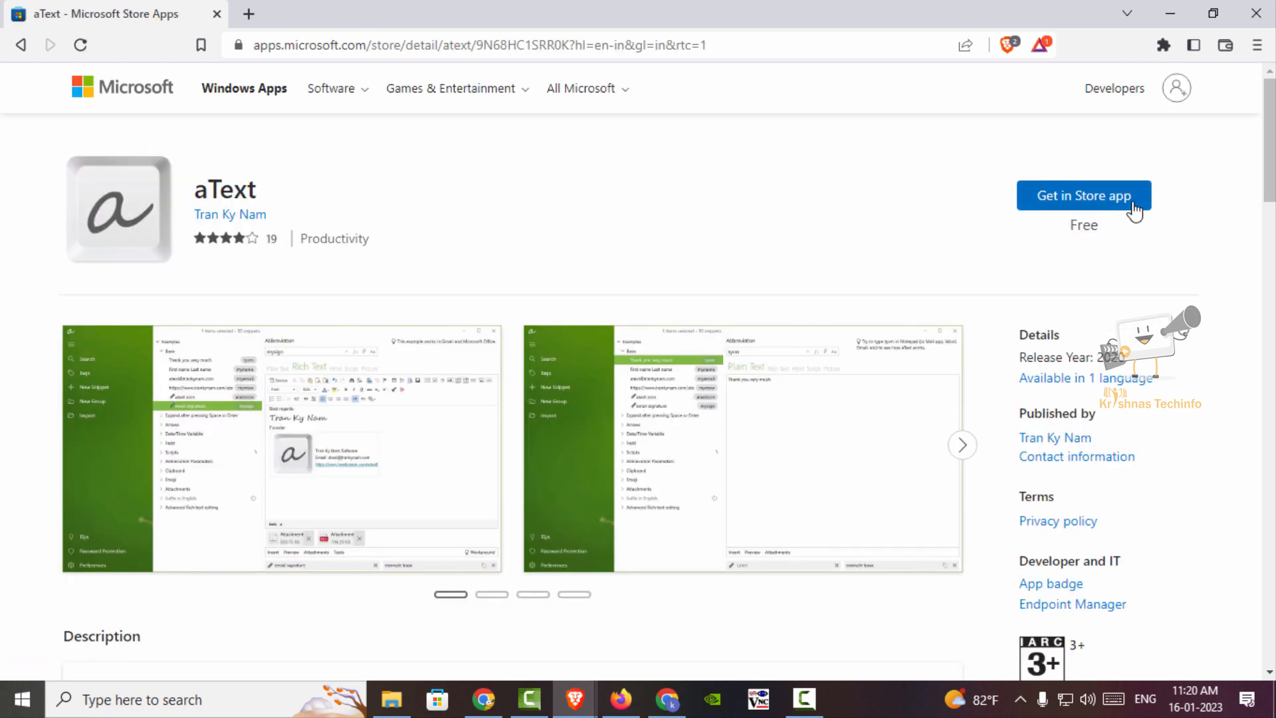
Install aText through the Microsoft Store app and launch it.
left_click(1135, 212)
left_click(714, 214)
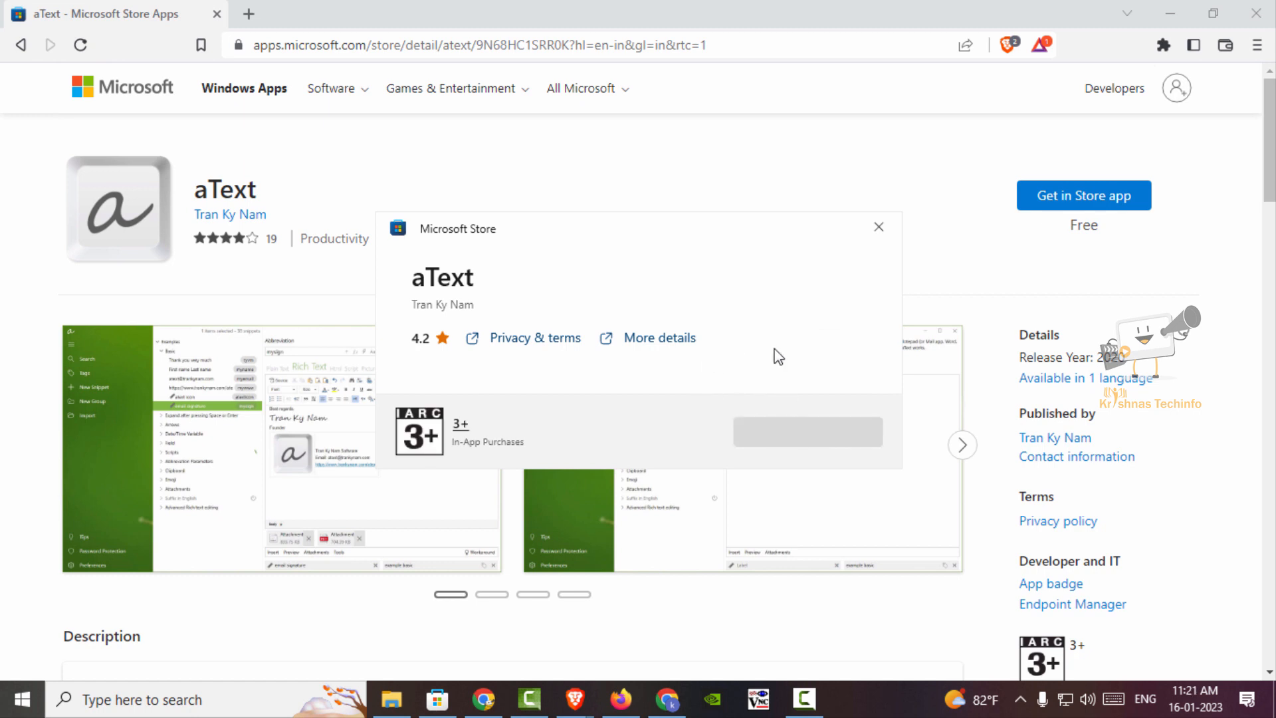
left_click(816, 425)
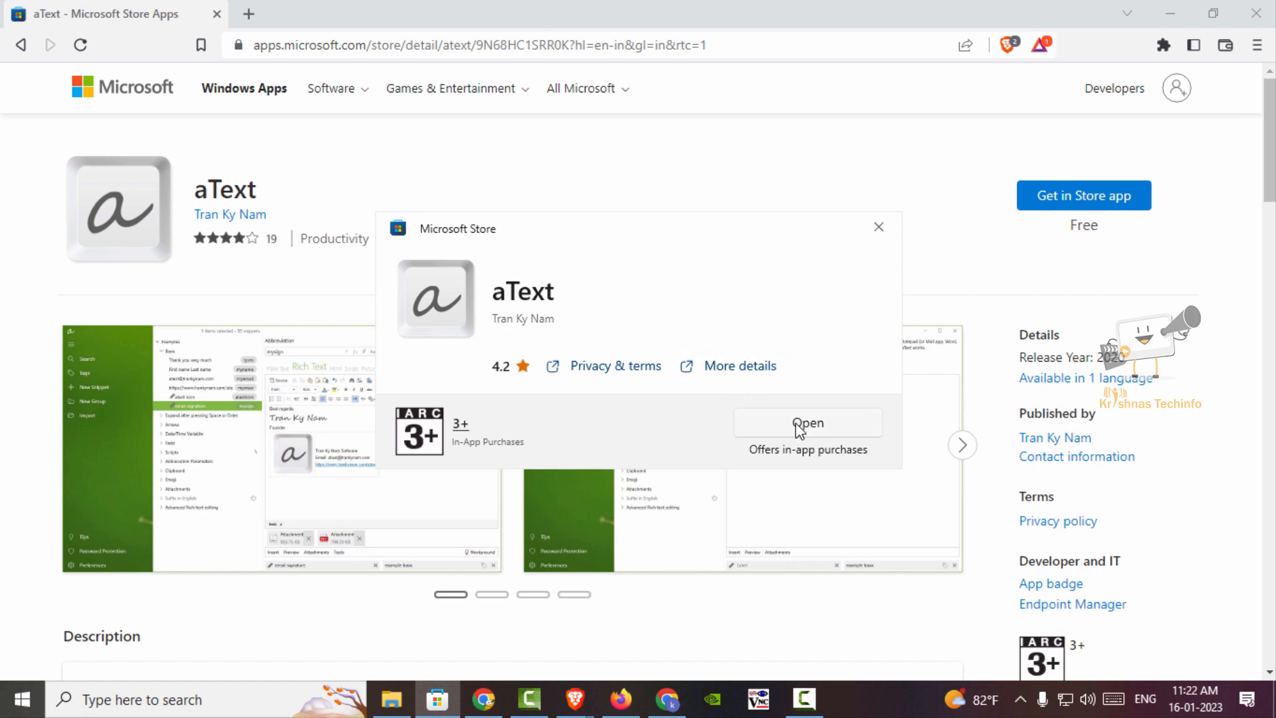
left_click(832, 428)
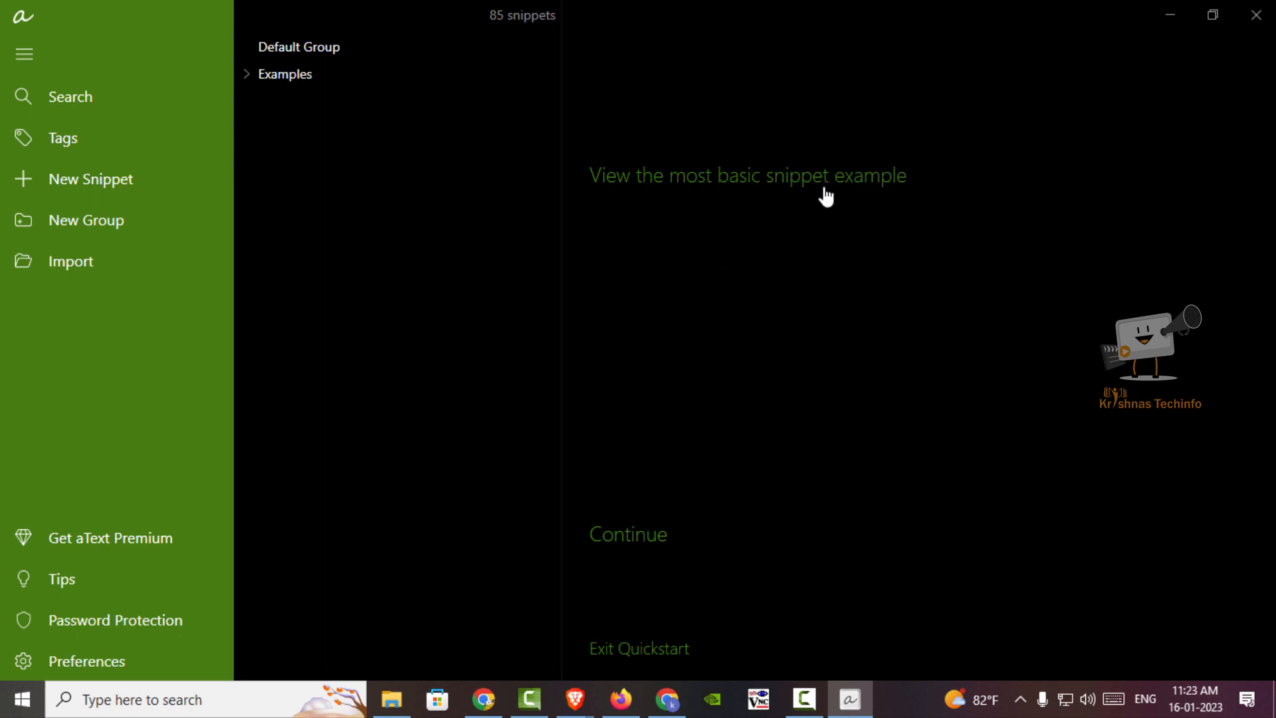
Create two plain text snippets in the Default Group: myname for the full name and myemail for the e-mail address.
left_click(657, 539)
left_click(122, 181)
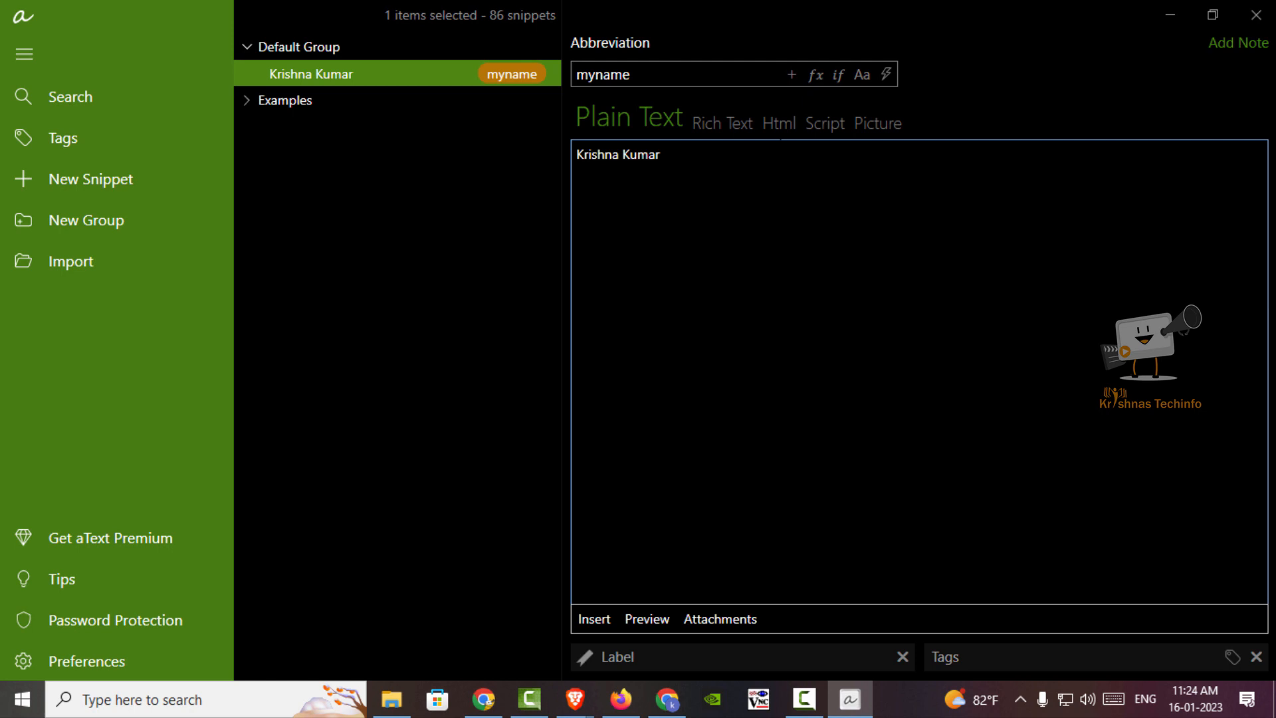
left_click(91, 179)
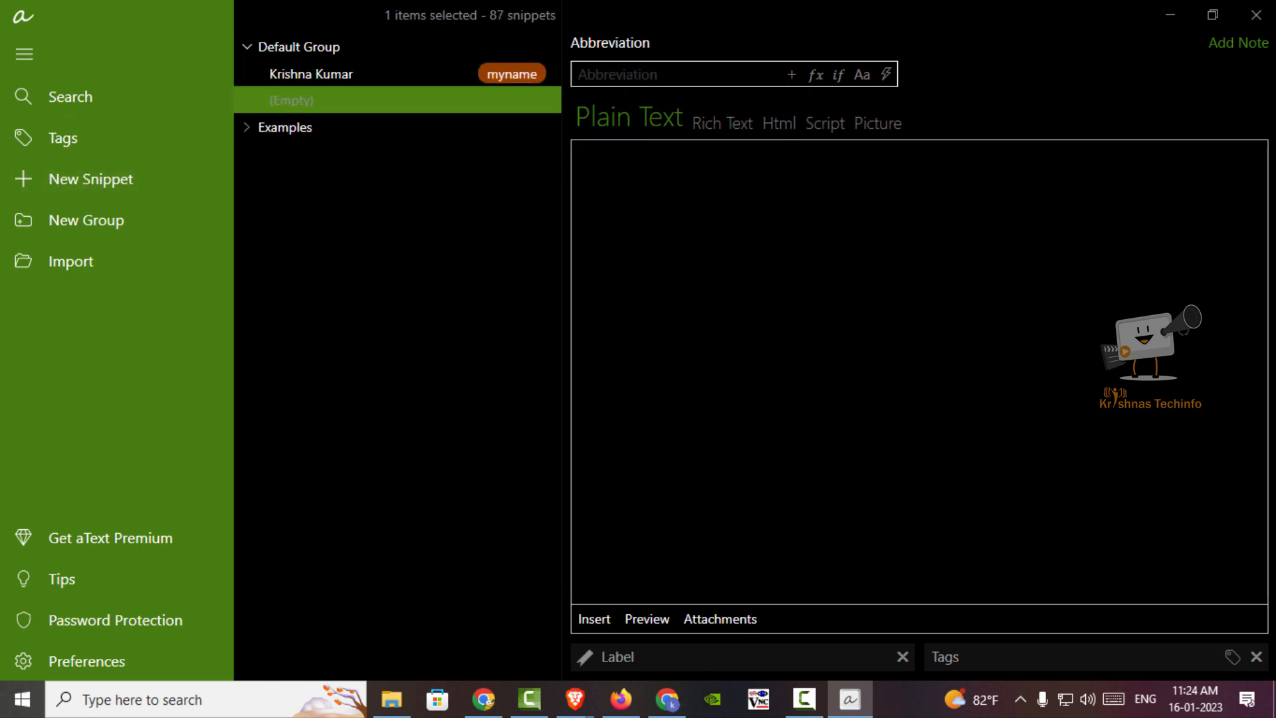
Review the Default Group's abbreviation, expansion, case sensitivity and application settings, and return to the myname snippet.
left_click(367, 48)
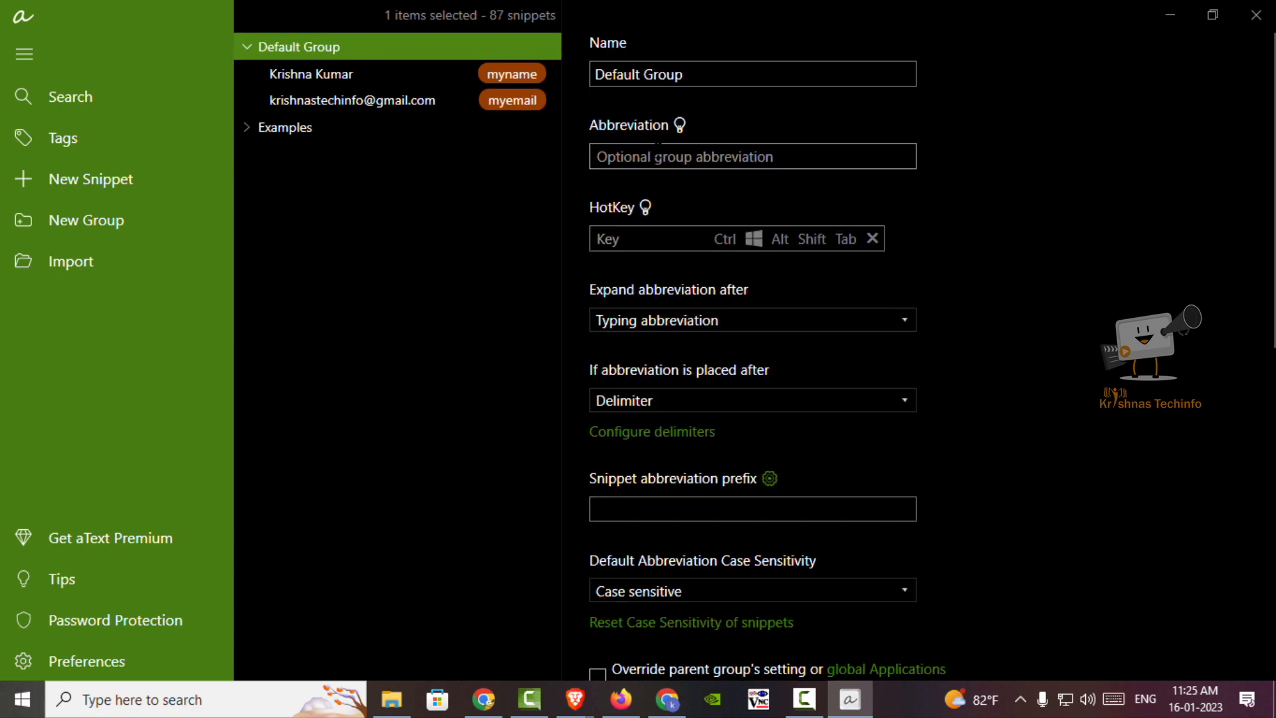
scroll(826, 380, "down", 2)
scroll(760, 269, "up", 2)
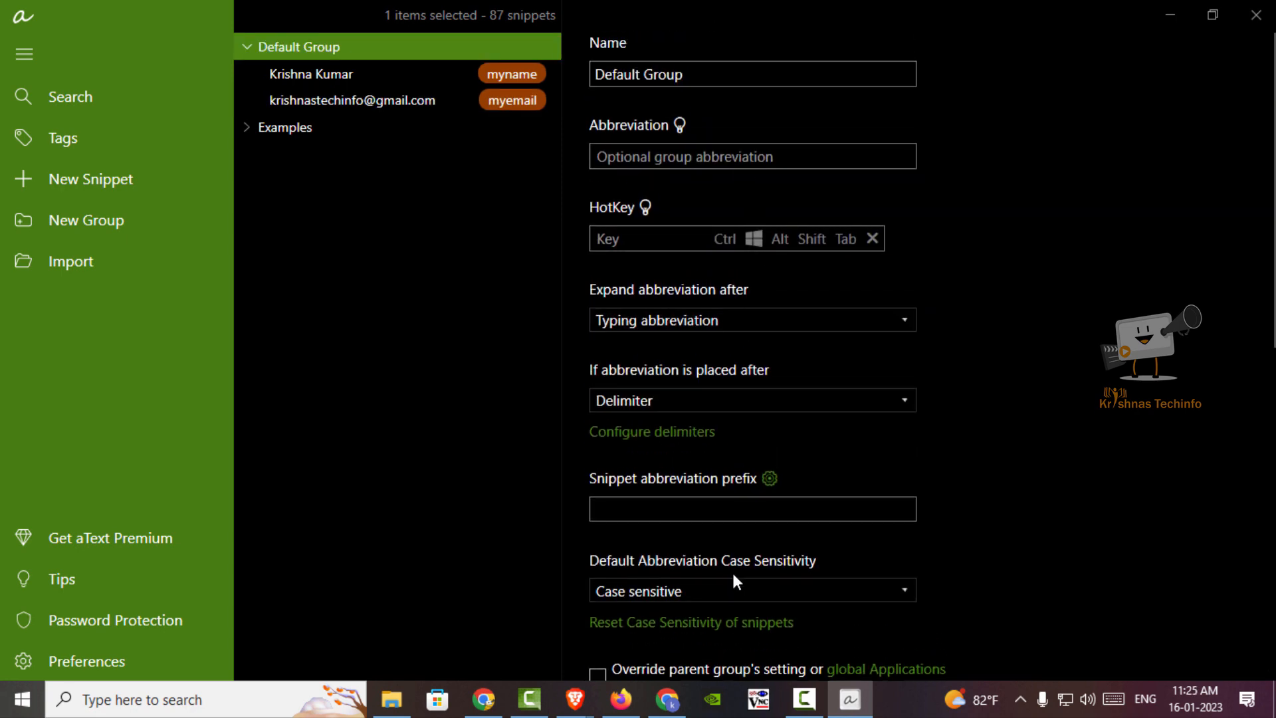
scroll(732, 572, "down", 5)
scroll(802, 542, "down", 3)
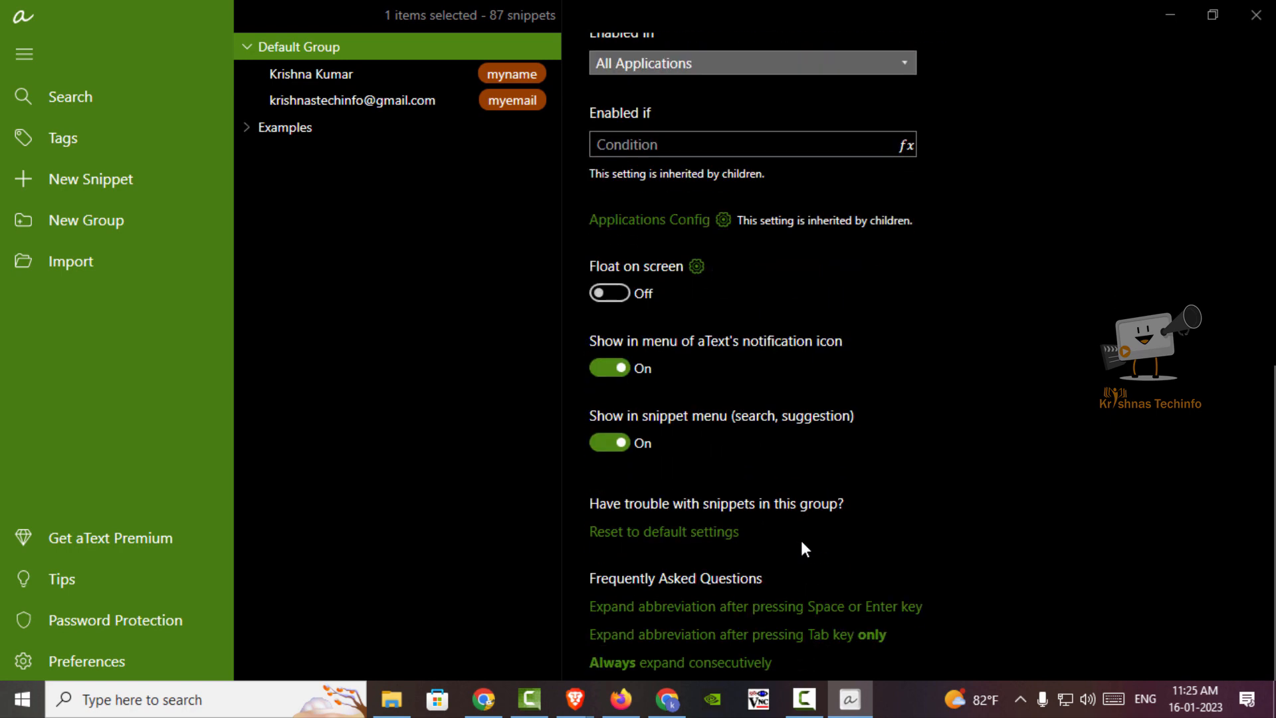
scroll(801, 542, "up", 6)
key("Down")
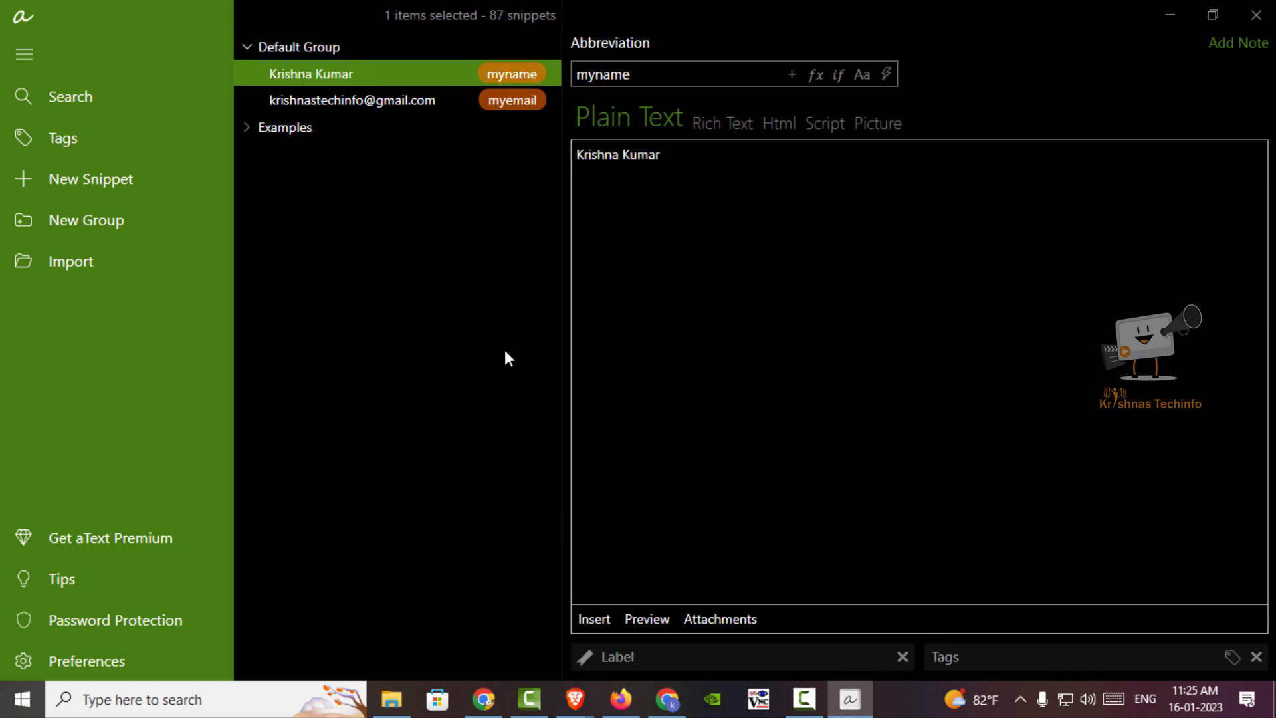
Switch to Gmail in Chrome and expand the myname abbreviation into the full name in the new message's body.
left_click(483, 699)
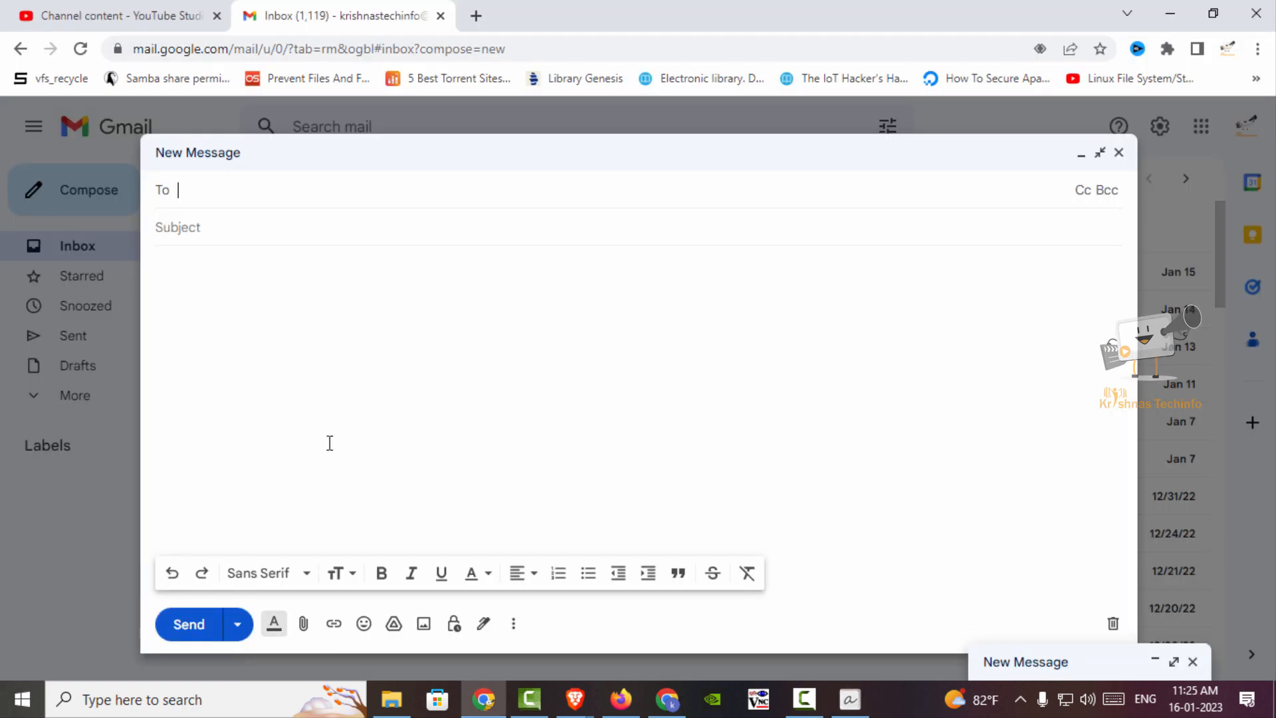
left_click(245, 262)
type("myname")
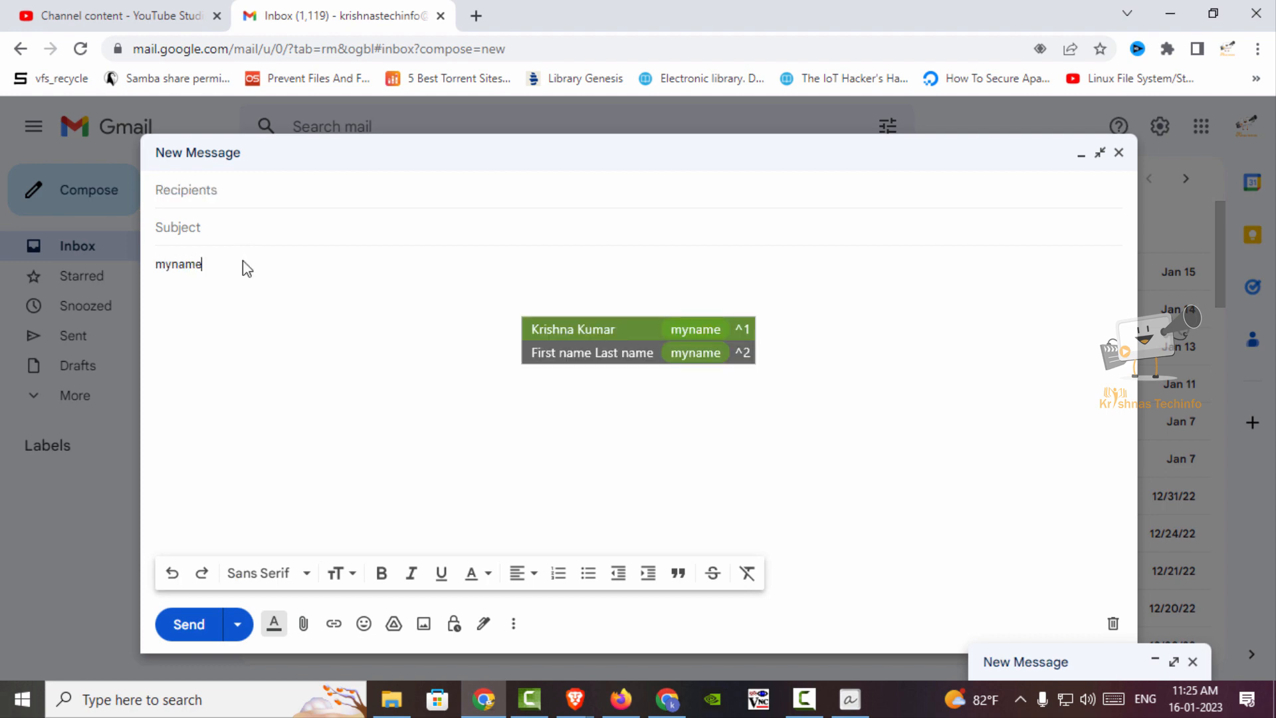
key("ctrl+1")
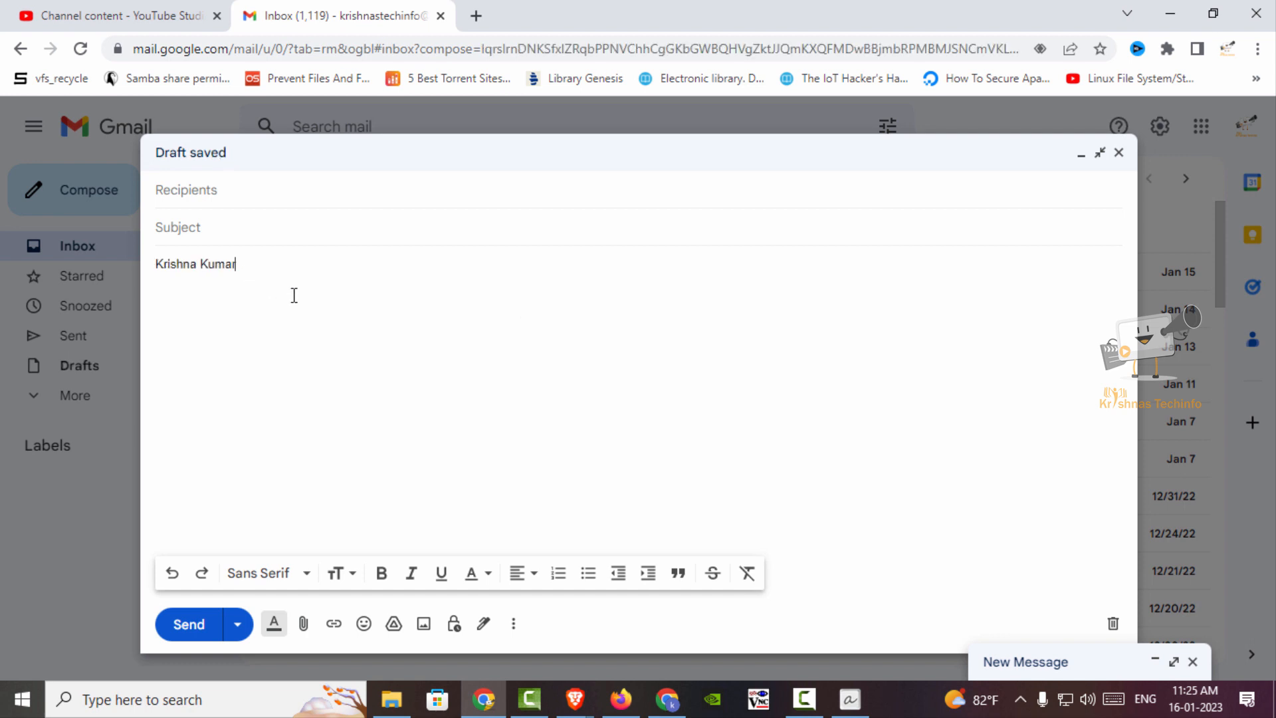
On a new line of the message, expand the myemail abbreviation into the personal e-mail address.
key("Return")
type("myemail")
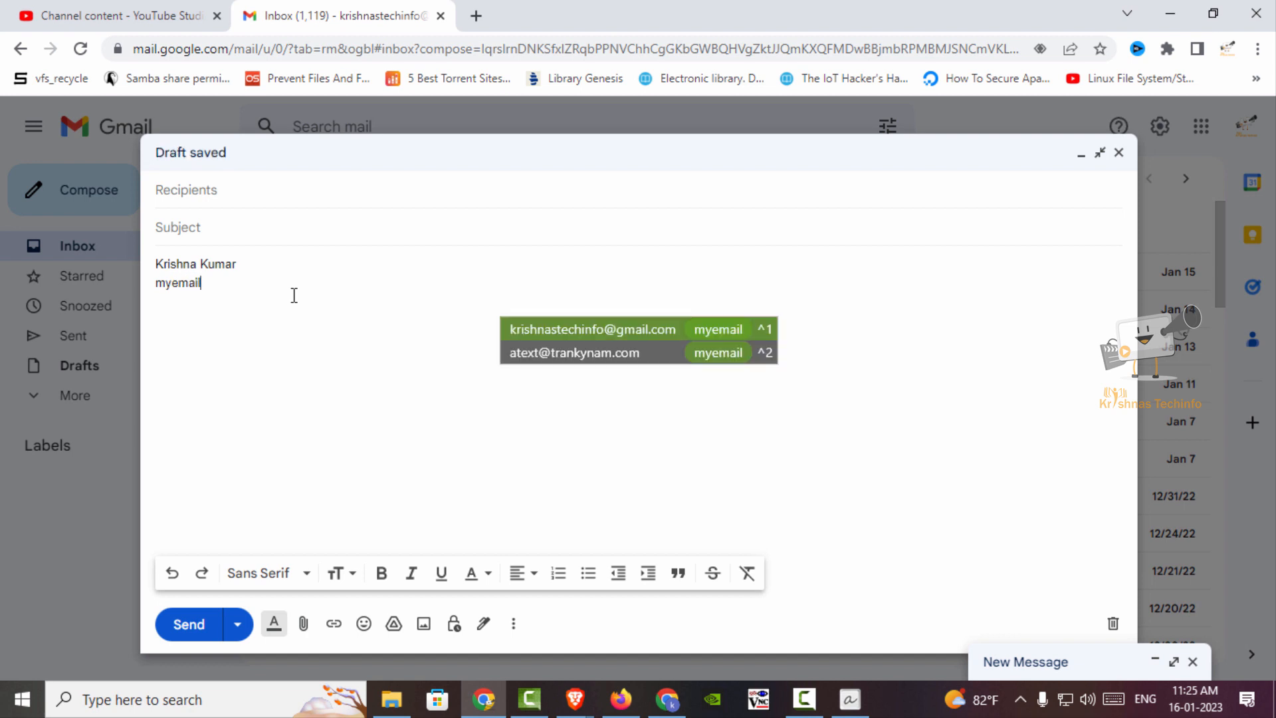
key("ctrl+1")
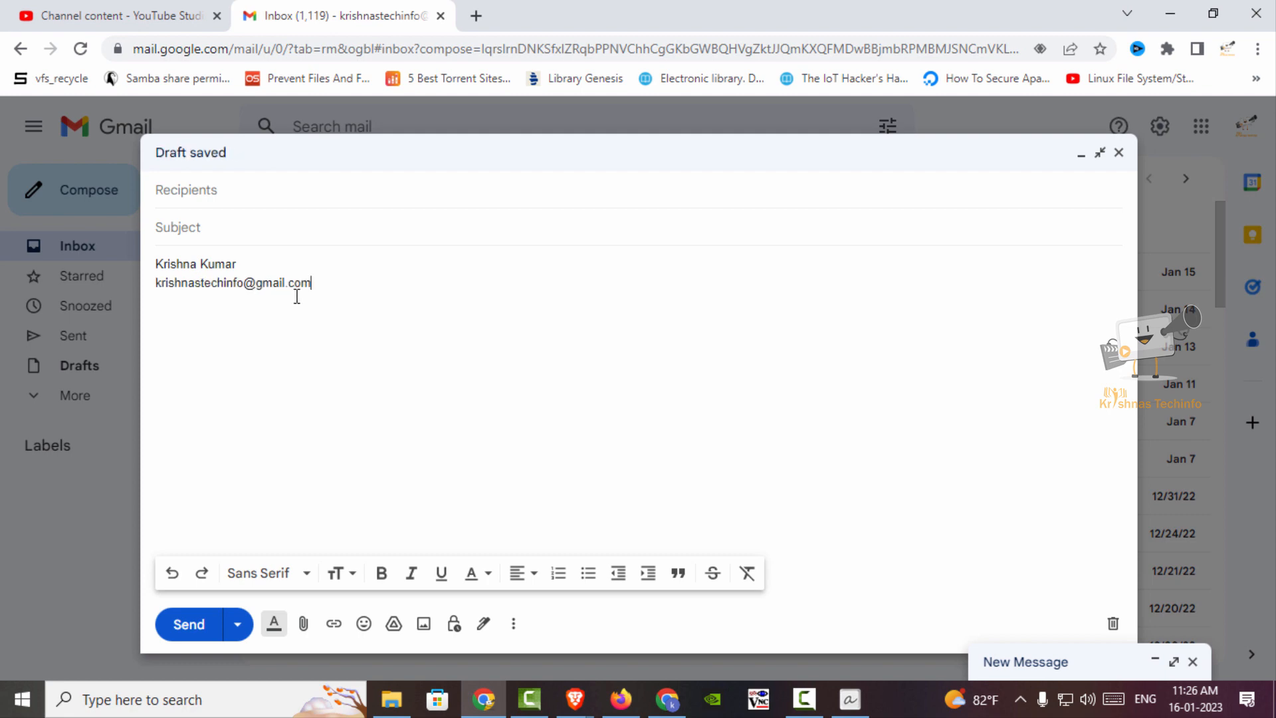
Switch to aText, add the snippet ak for "Kindly watch the full video and support my channel." and expand it in the Gmail message.
left_click(850, 700)
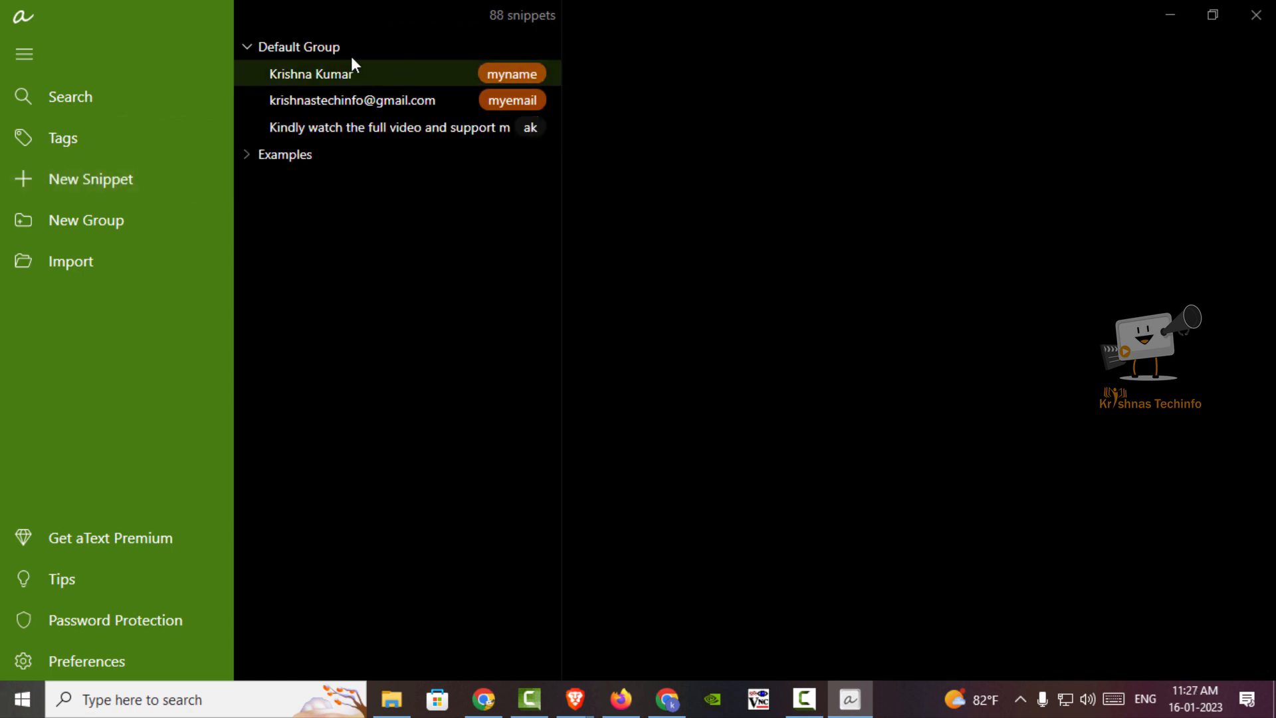
left_click(408, 133)
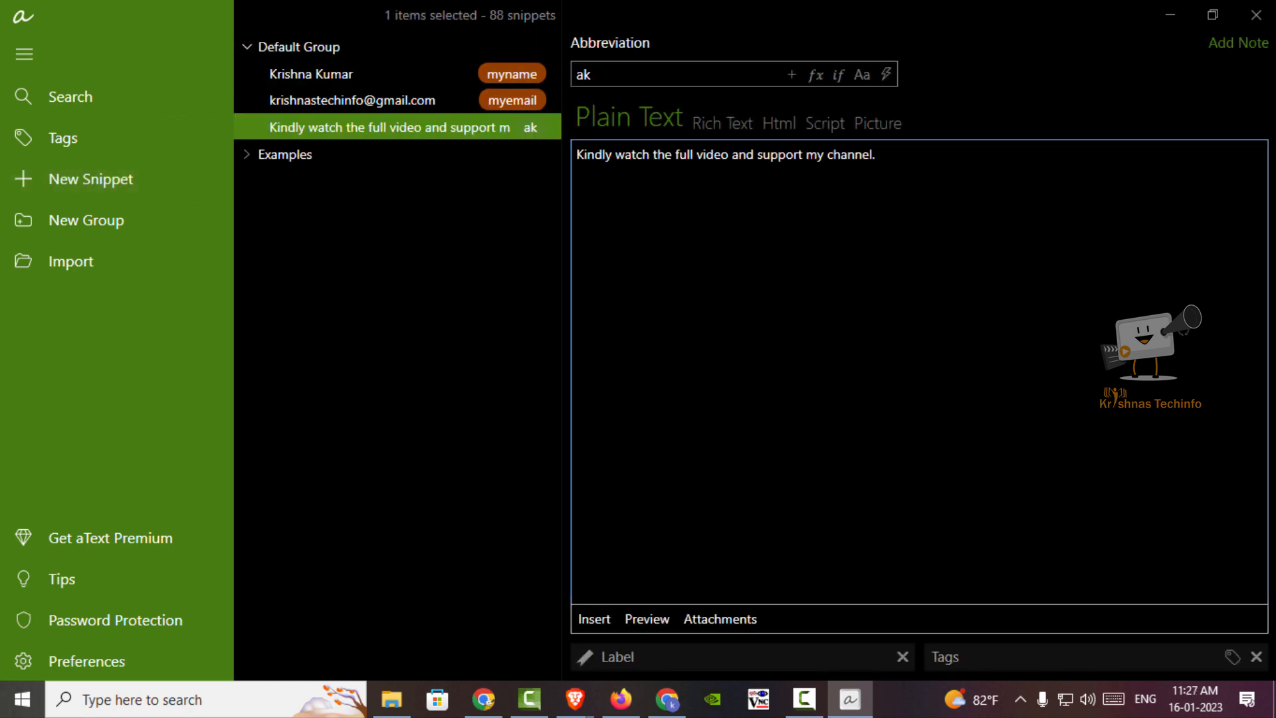
left_click(1170, 15)
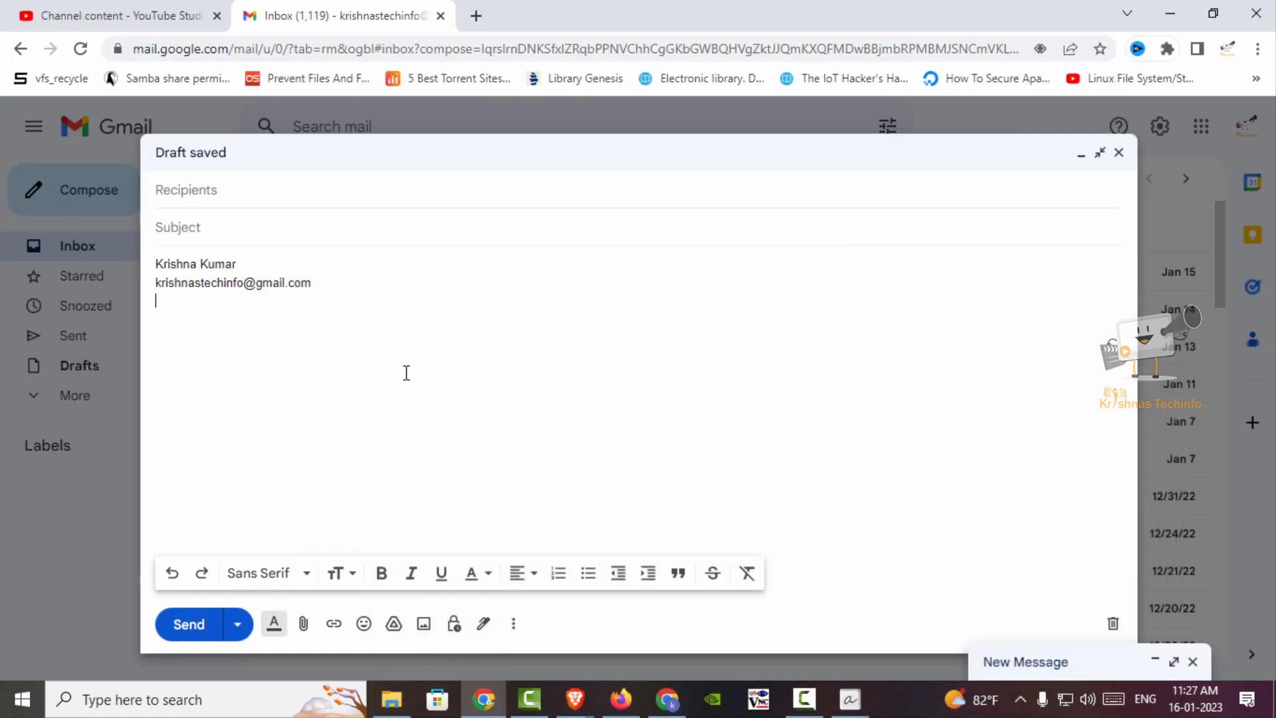
type("ar k")
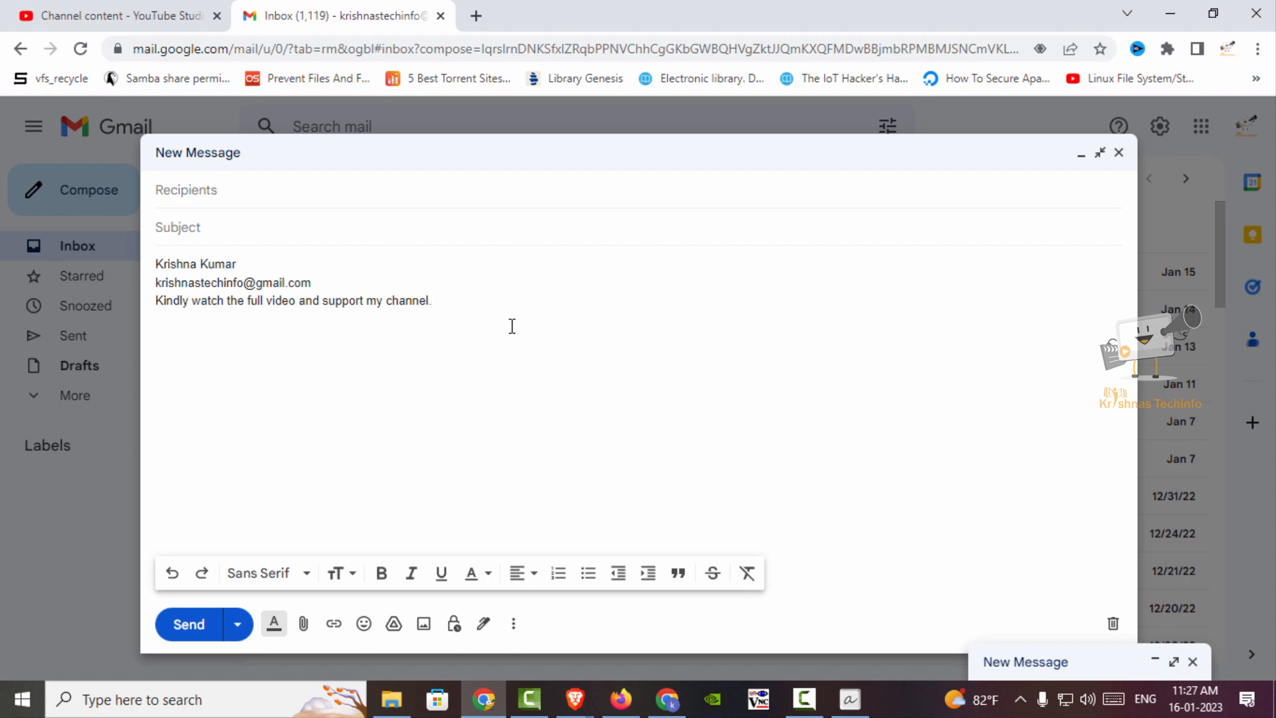
Open Notepad and insert "Kindly watch the full video and support my channel." using the ak abbreviation.
left_click(204, 706)
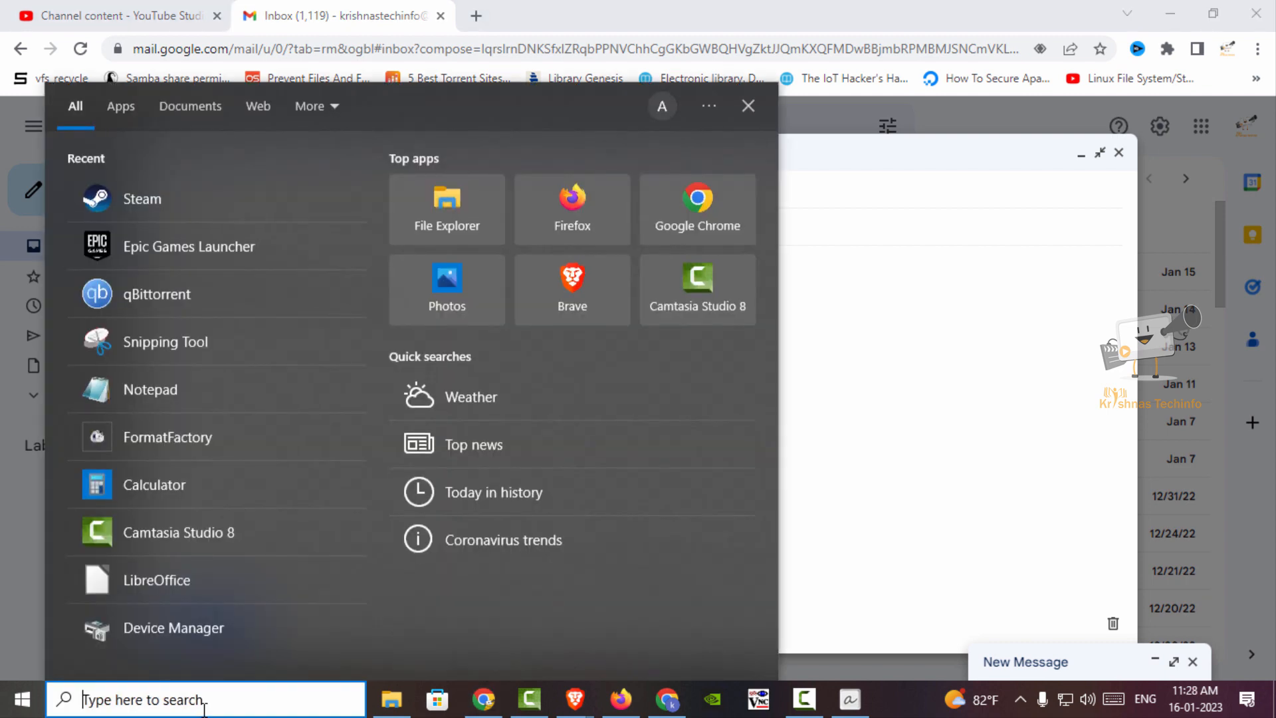
type("notepad")
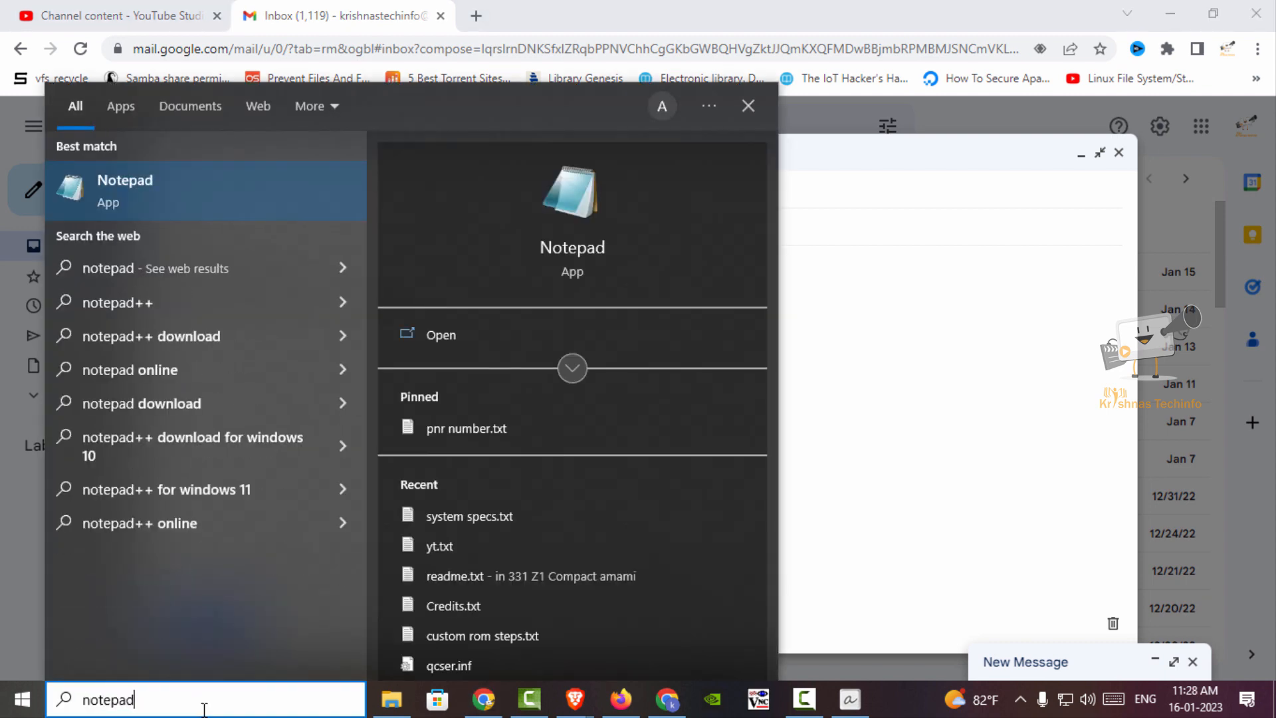
key("Return")
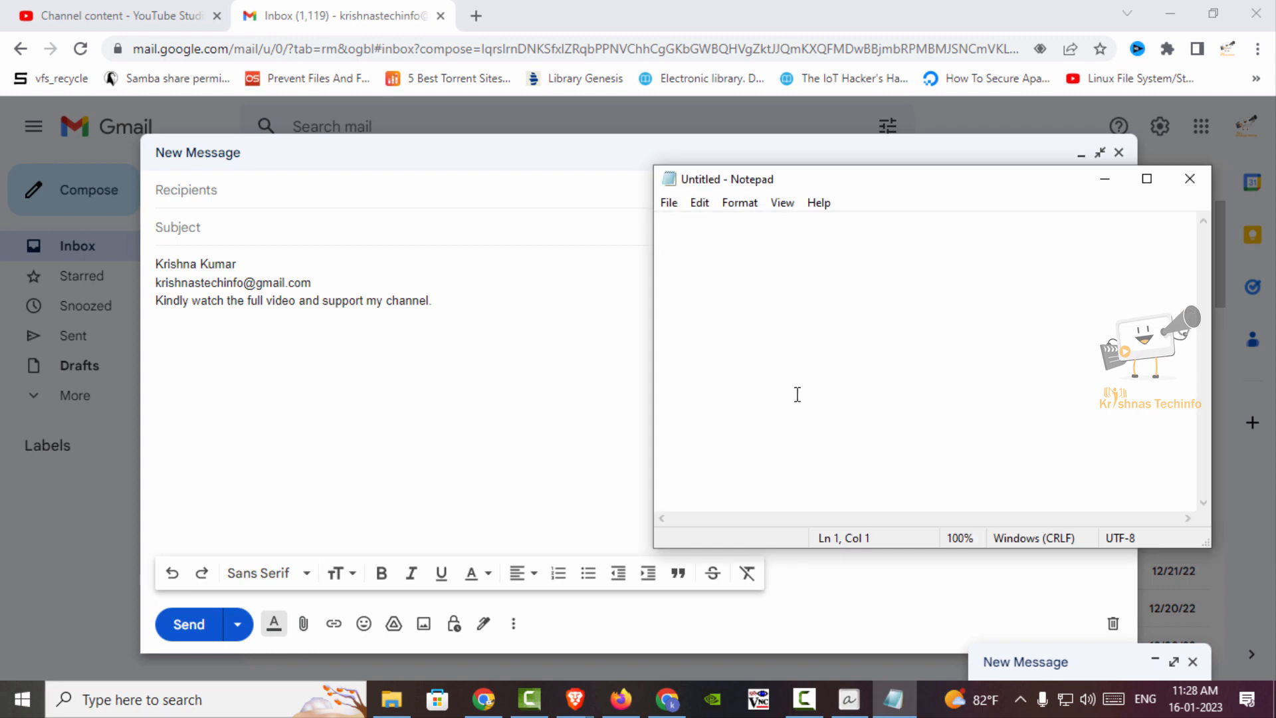
type("Kindly watch the full video and support my channel.")
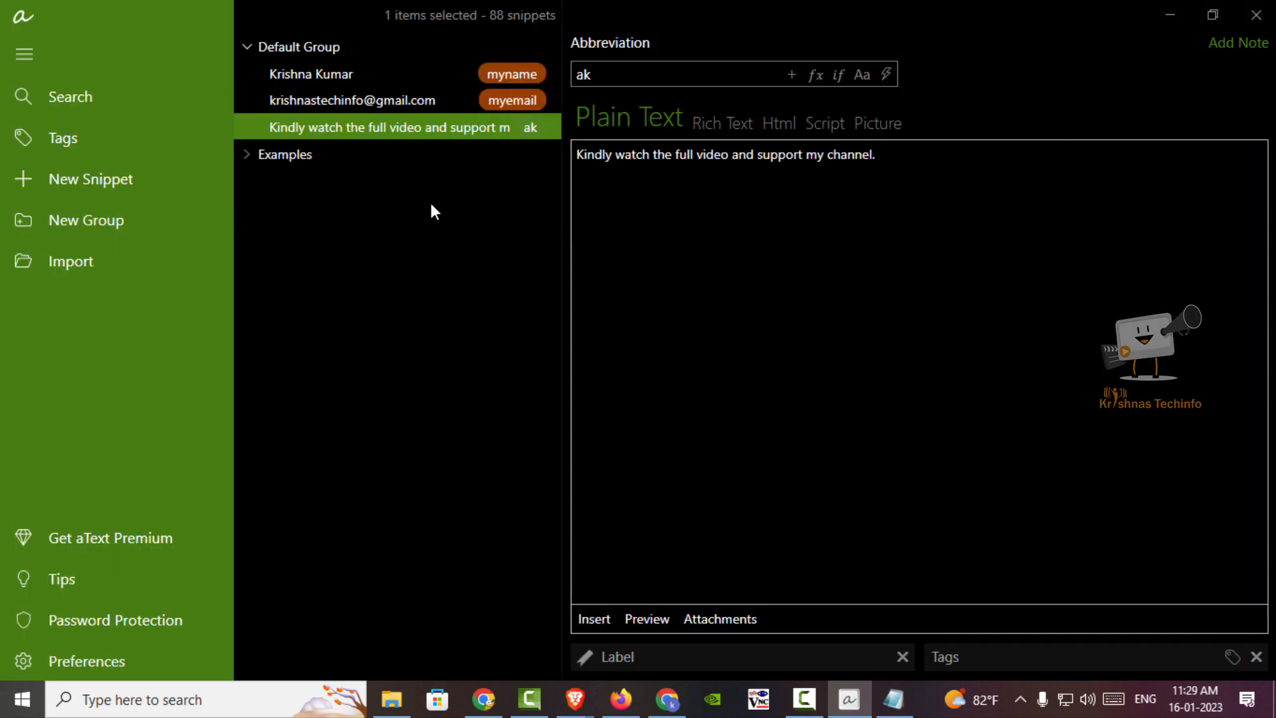
In aText, switch the ak snippet's type through Rich Text, Html and Script to Picture, acknowledging the notices.
left_click(725, 126)
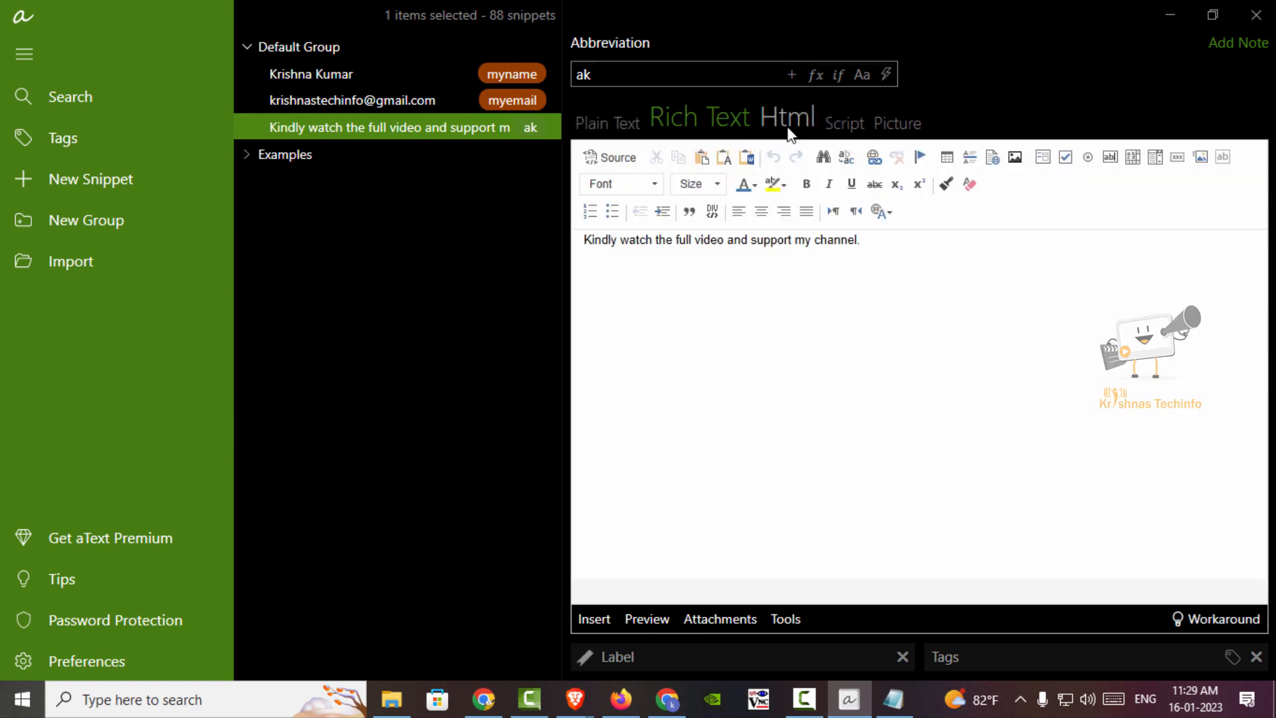
left_click(788, 128)
left_click(1043, 410)
left_click(802, 128)
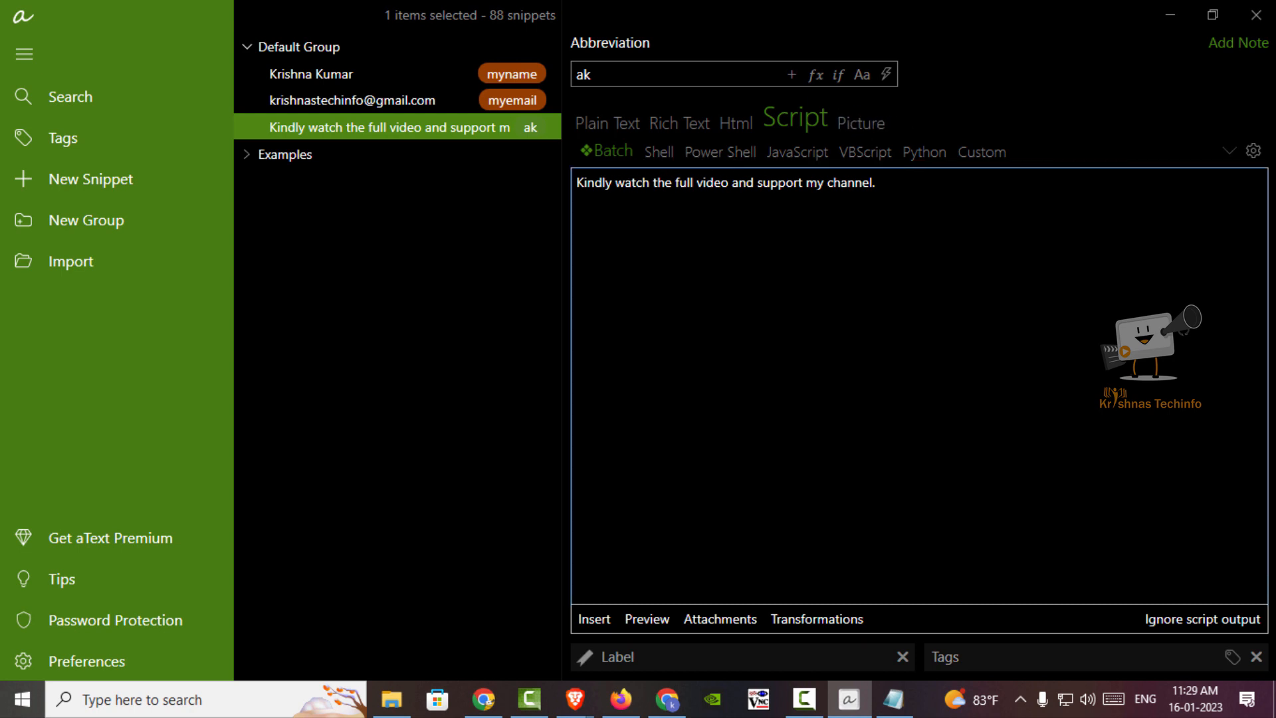
left_click(872, 122)
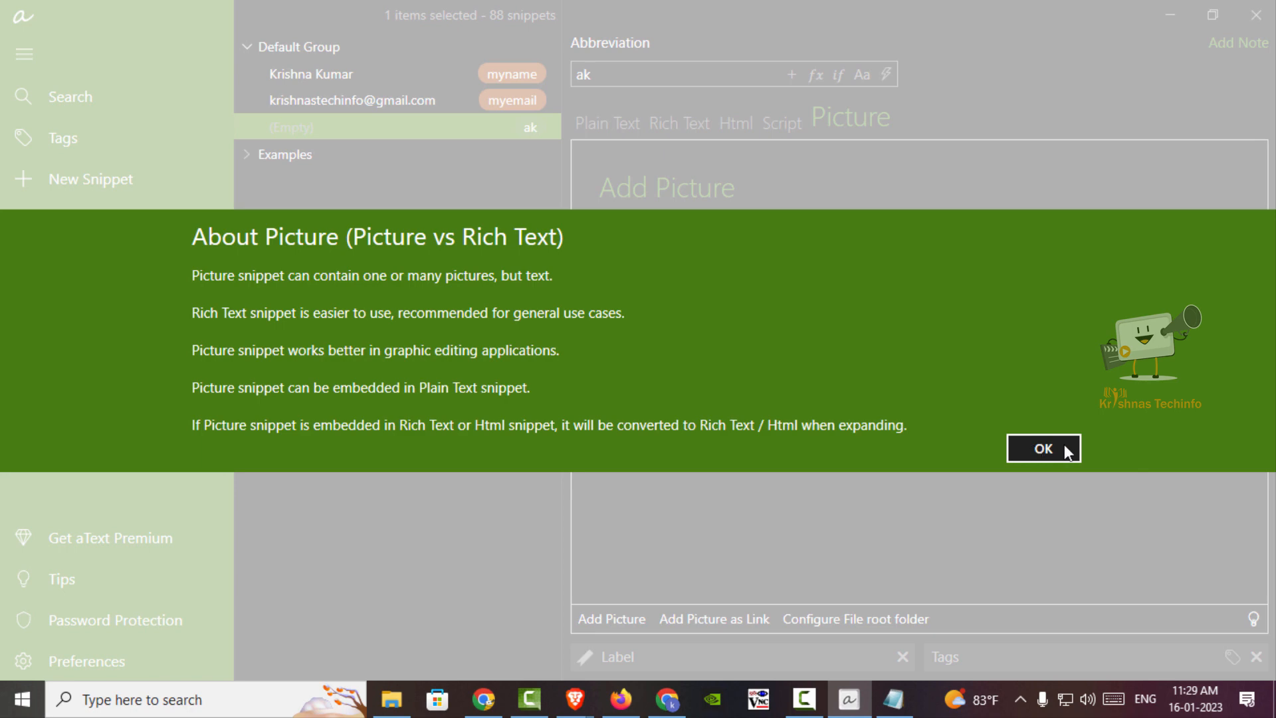
left_click(1063, 448)
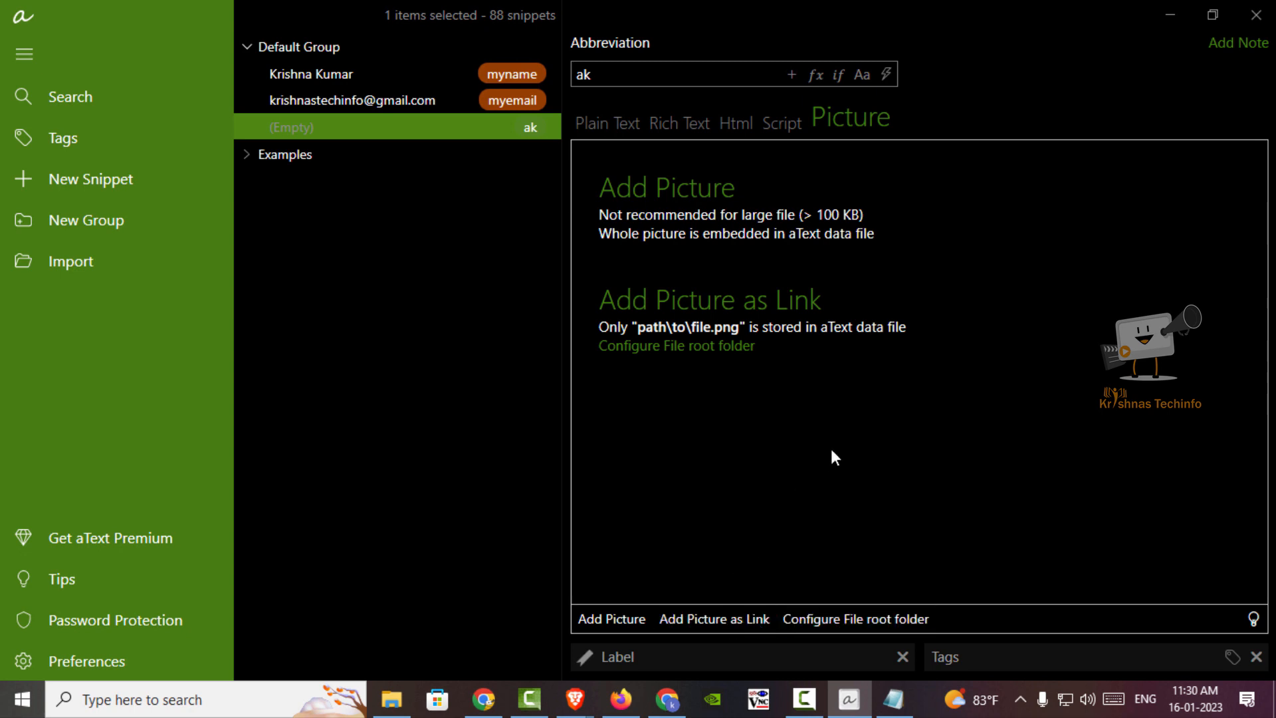
Expand the Examples group and browse its snippet categories, including Emoji.
left_click(247, 154)
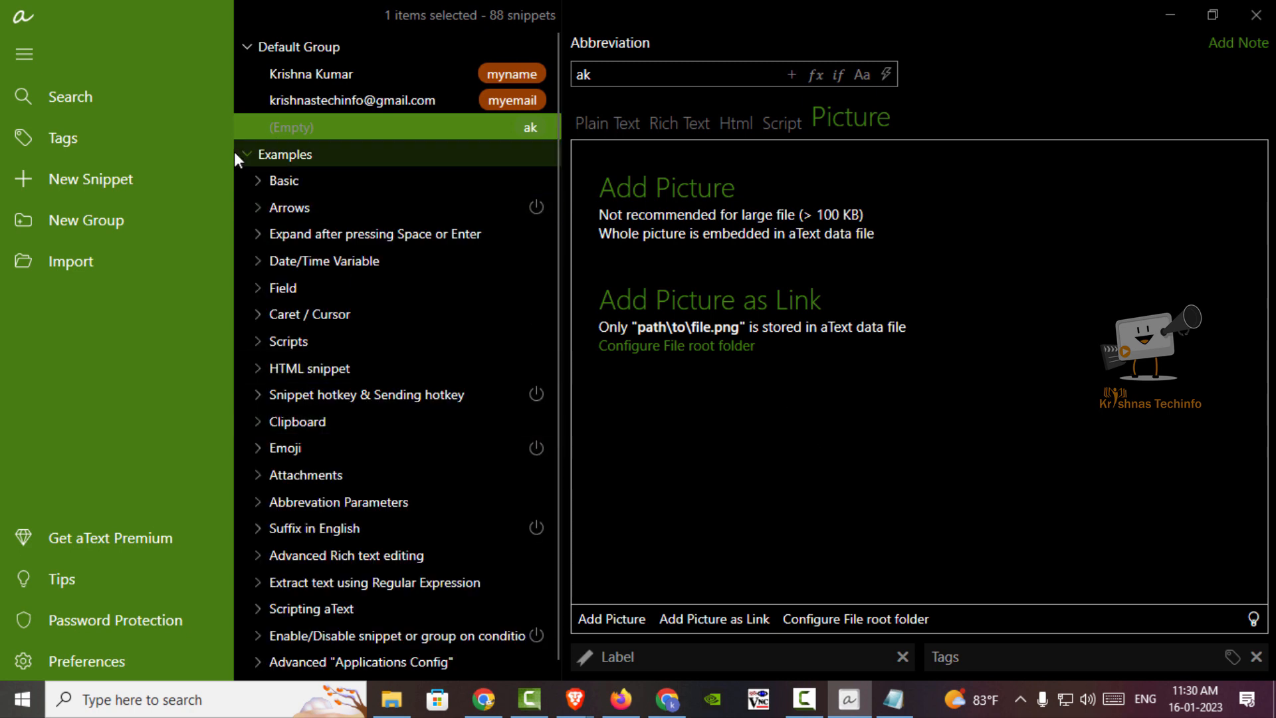
left_click(251, 155)
left_click(249, 154)
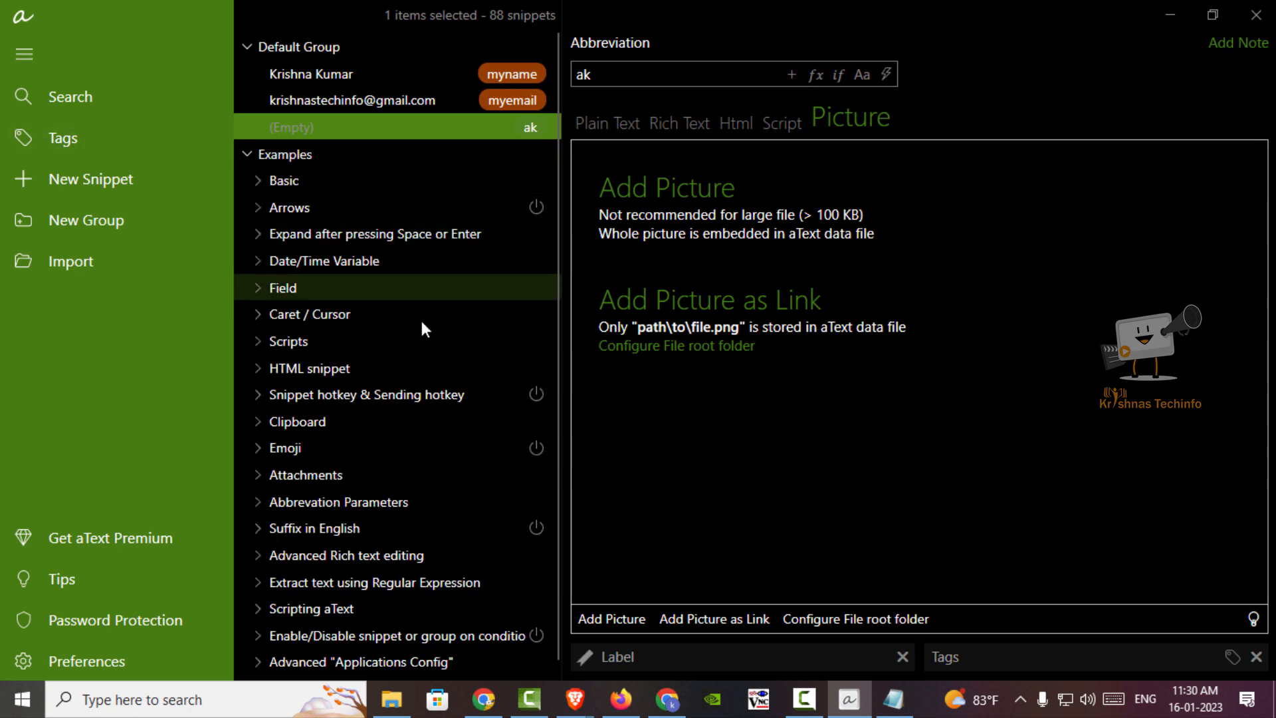
scroll(426, 404, "down", 1)
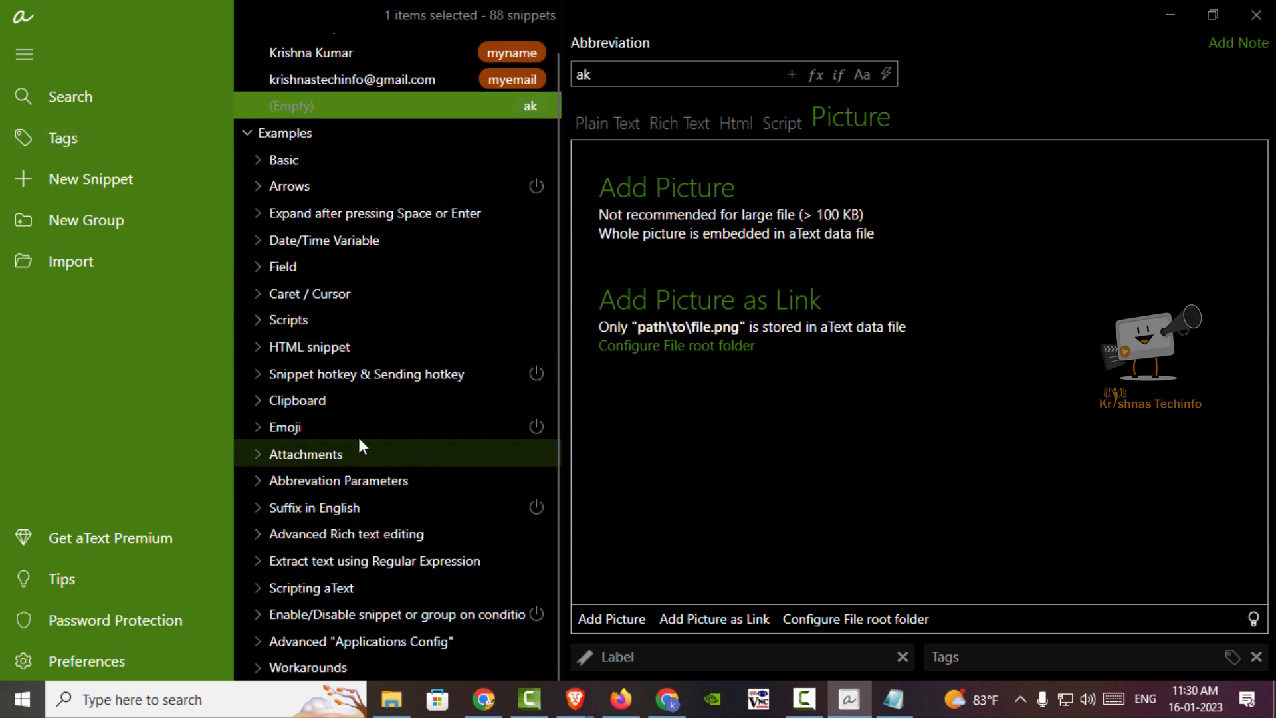
left_click(256, 428)
left_click(277, 430)
Review the settings of the Date/Time Variable example group and expand it to show its snippets.
left_click(306, 261)
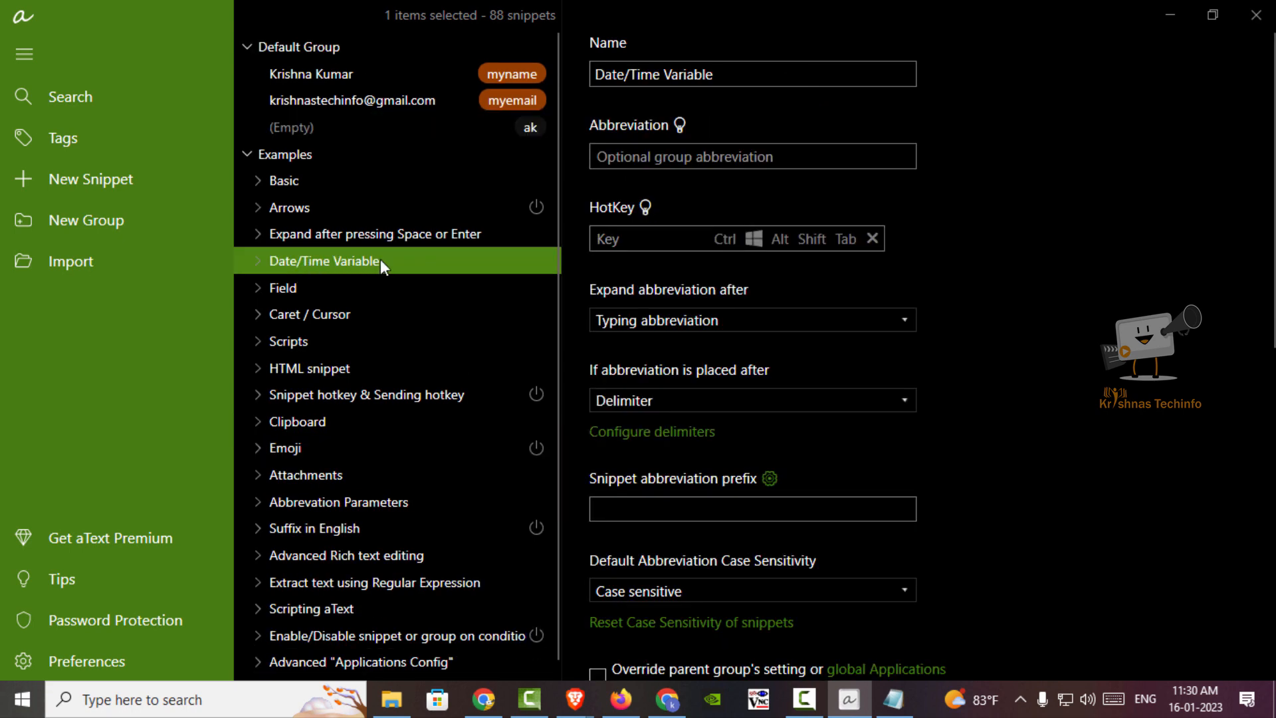
scroll(711, 469, "down", 9)
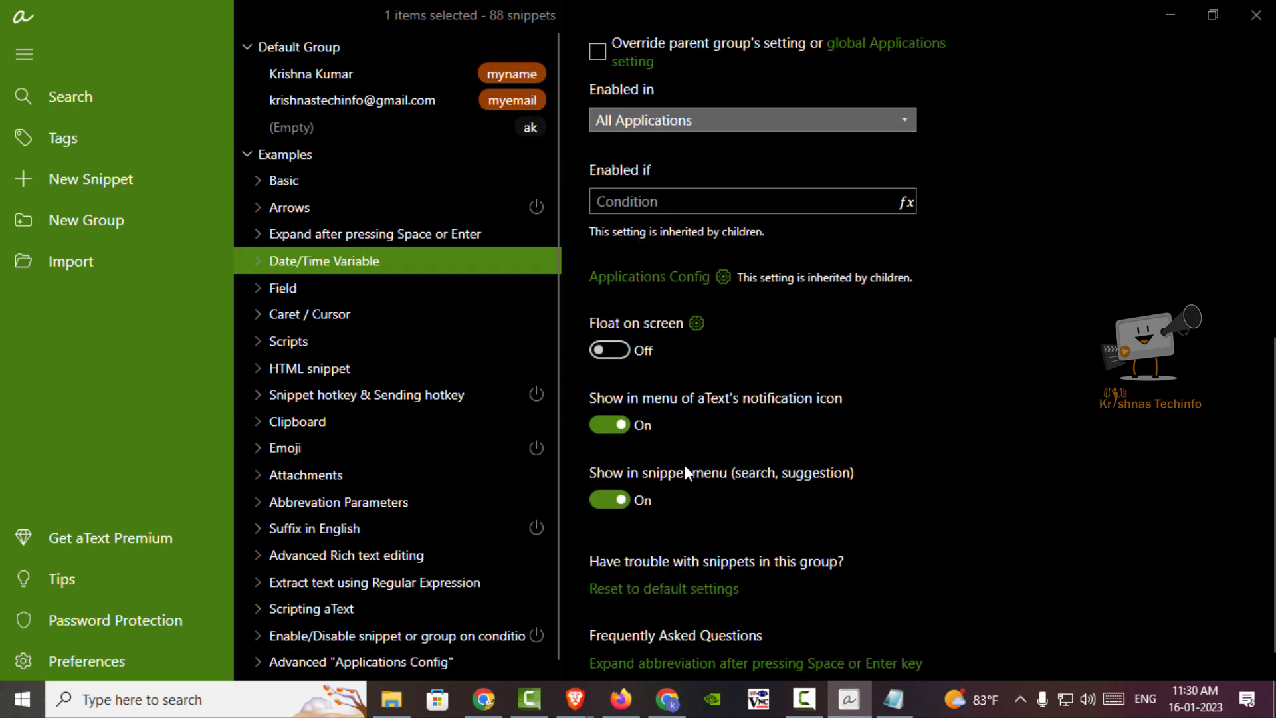
scroll(684, 464, "up", 9)
left_click(257, 260)
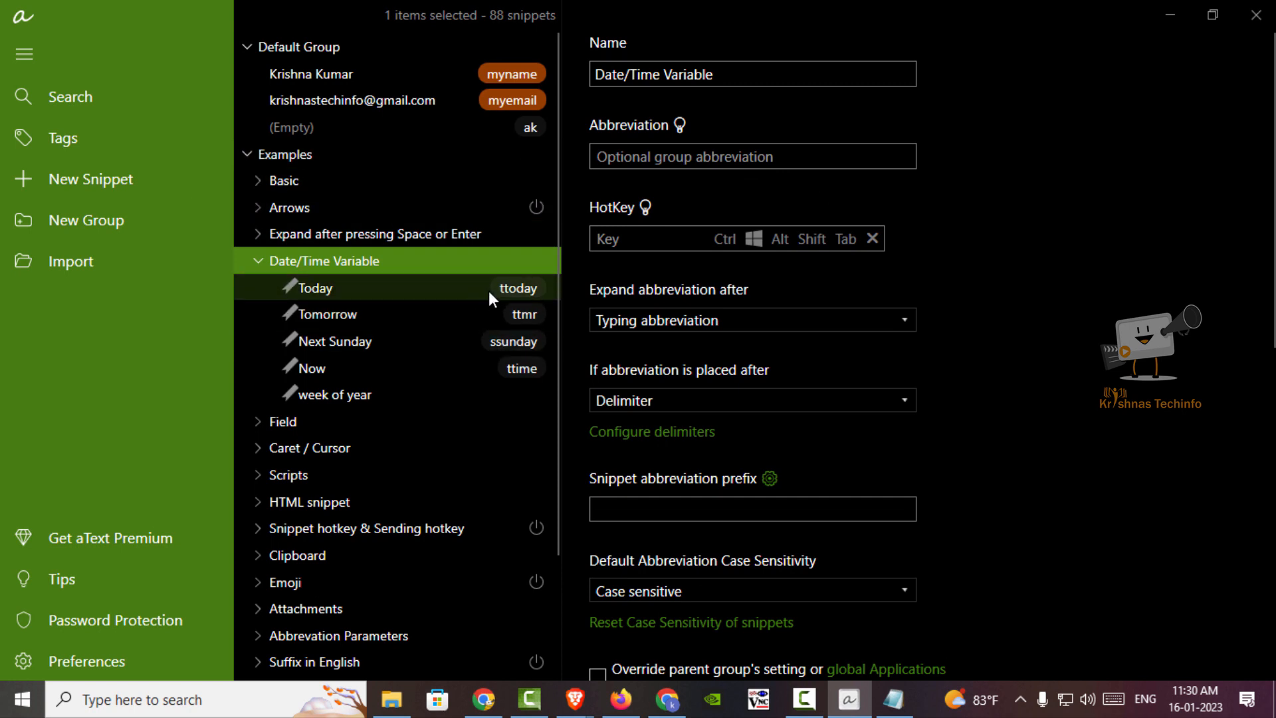
Open the Today snippet in the Date/Time Variable examples and examine its ttoday abbreviation and date content.
left_click(507, 290)
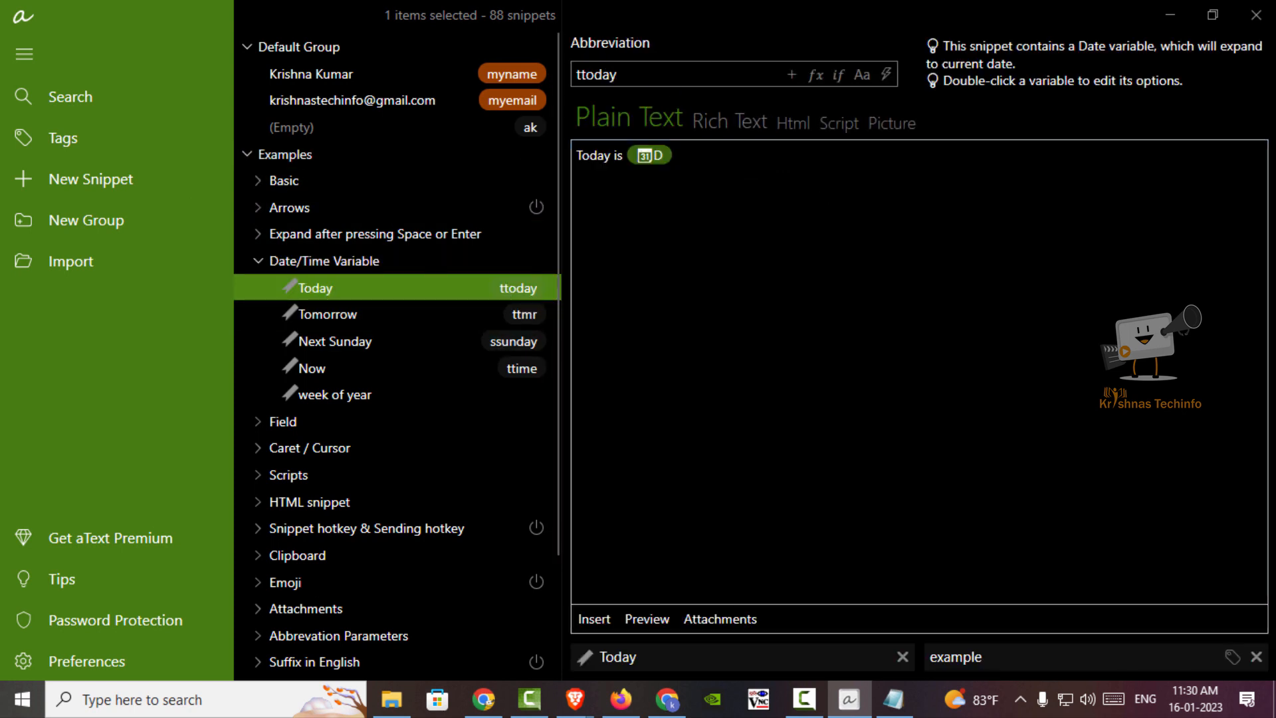
left_click_drag(576, 75, 618, 75)
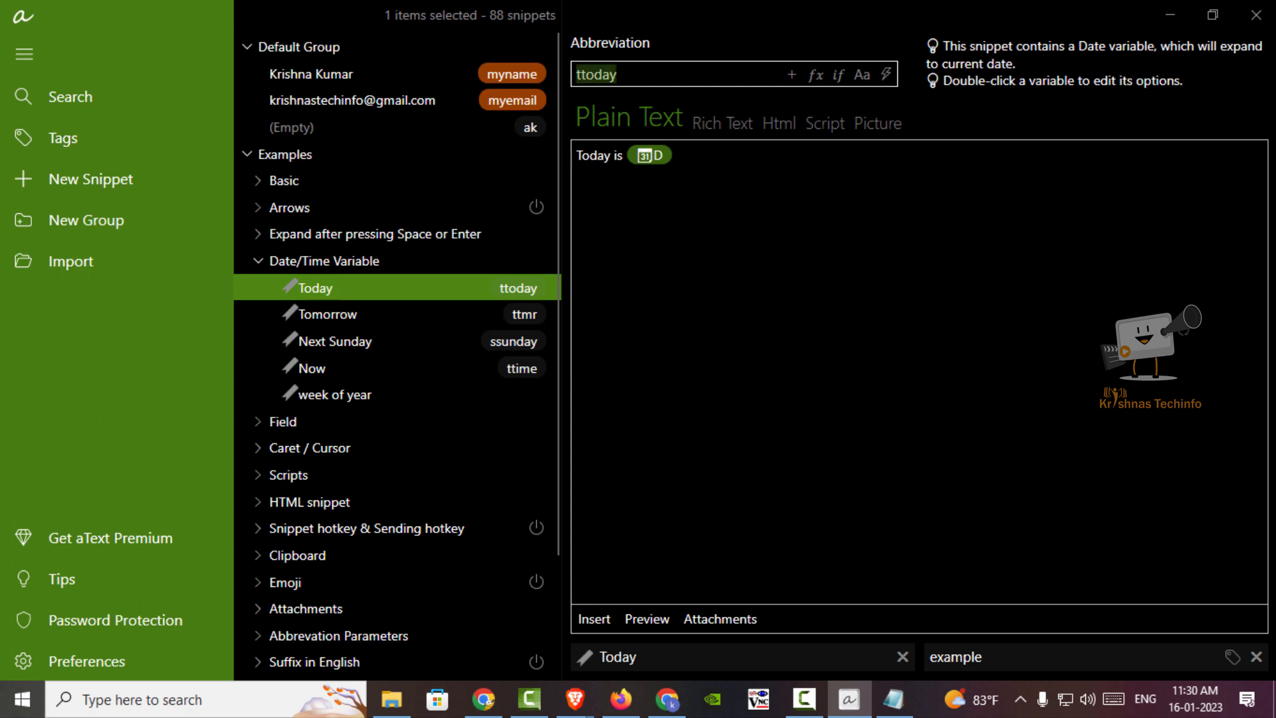
left_click(617, 74)
right_click(617, 74)
left_click(614, 151)
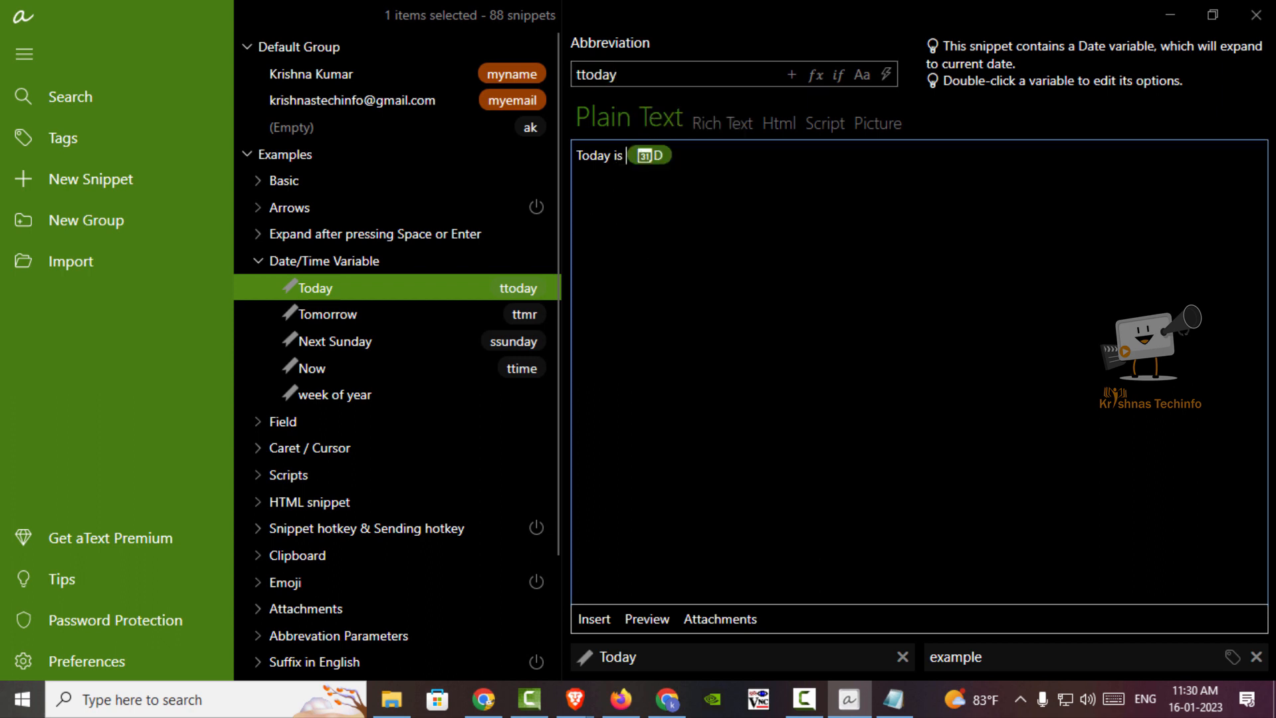
Switch to Notepad, insert today's date on a new line using the ttoday abbreviation, and minimize the window.
left_click(893, 700)
key("Return")
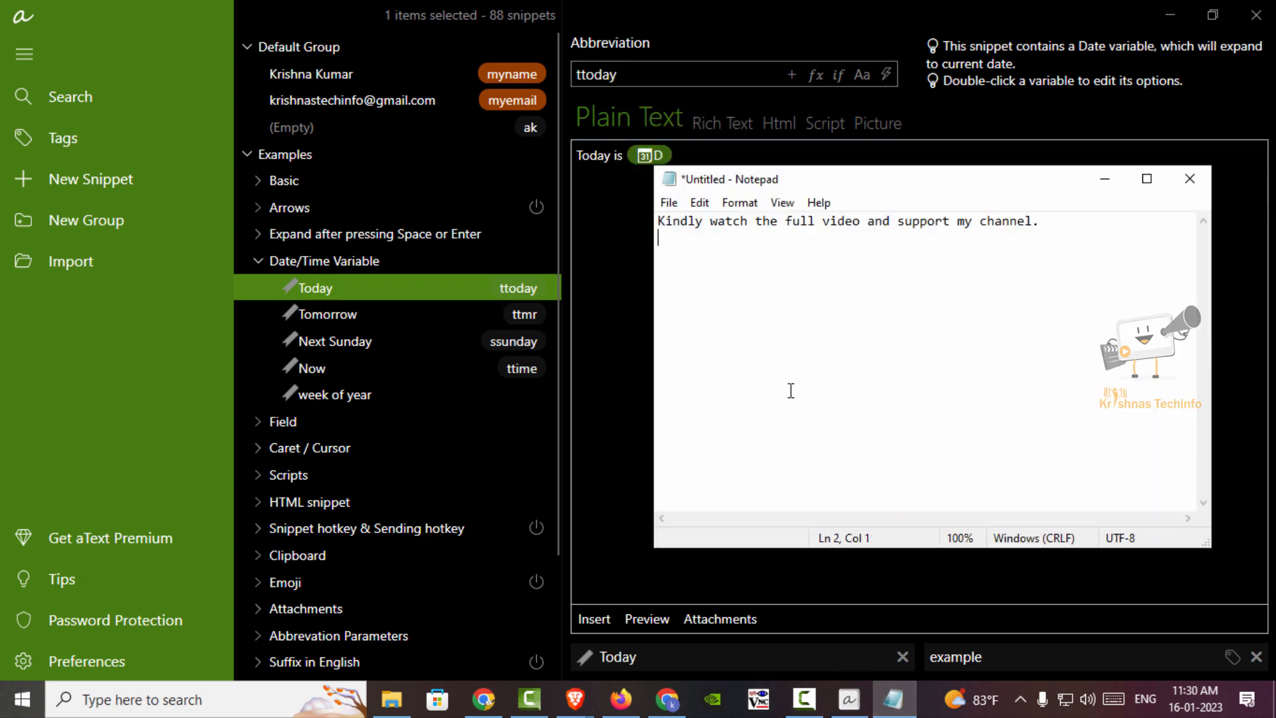
type("ttoday")
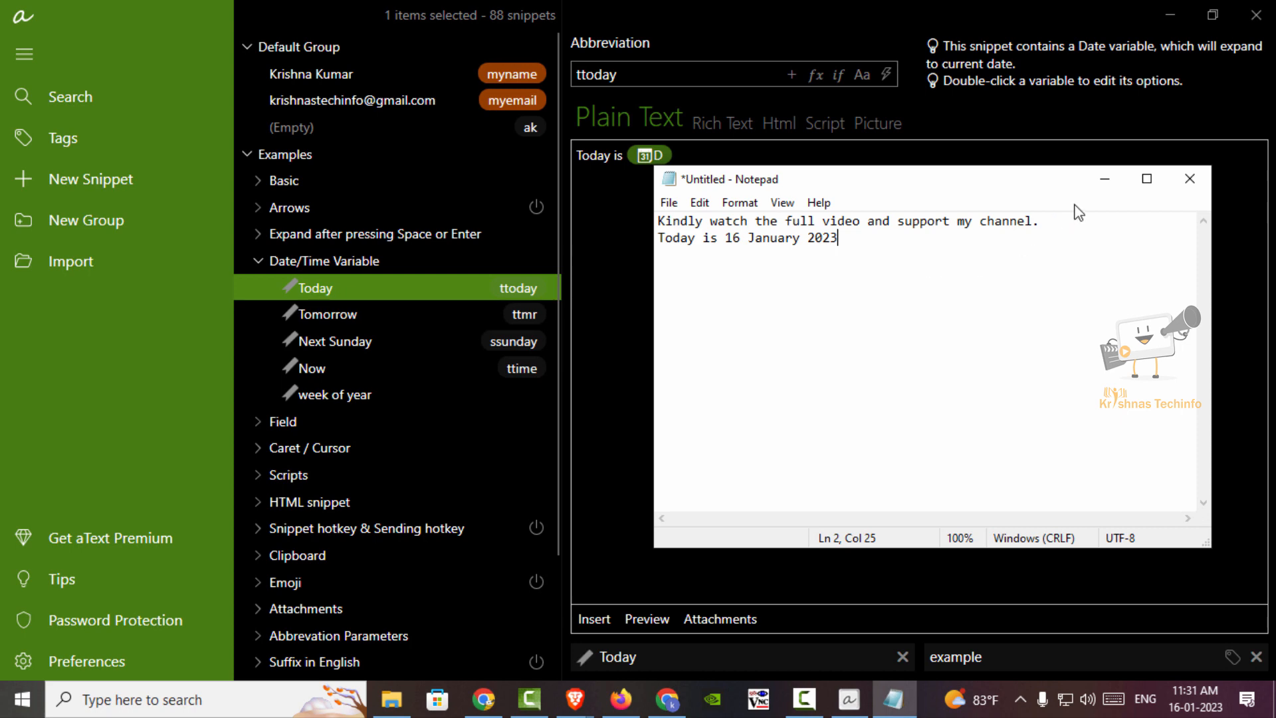
left_click(1104, 182)
Collapse the Date/Time Variable group, expand the Emoji group, and view its smiley snippet.
left_click(315, 262)
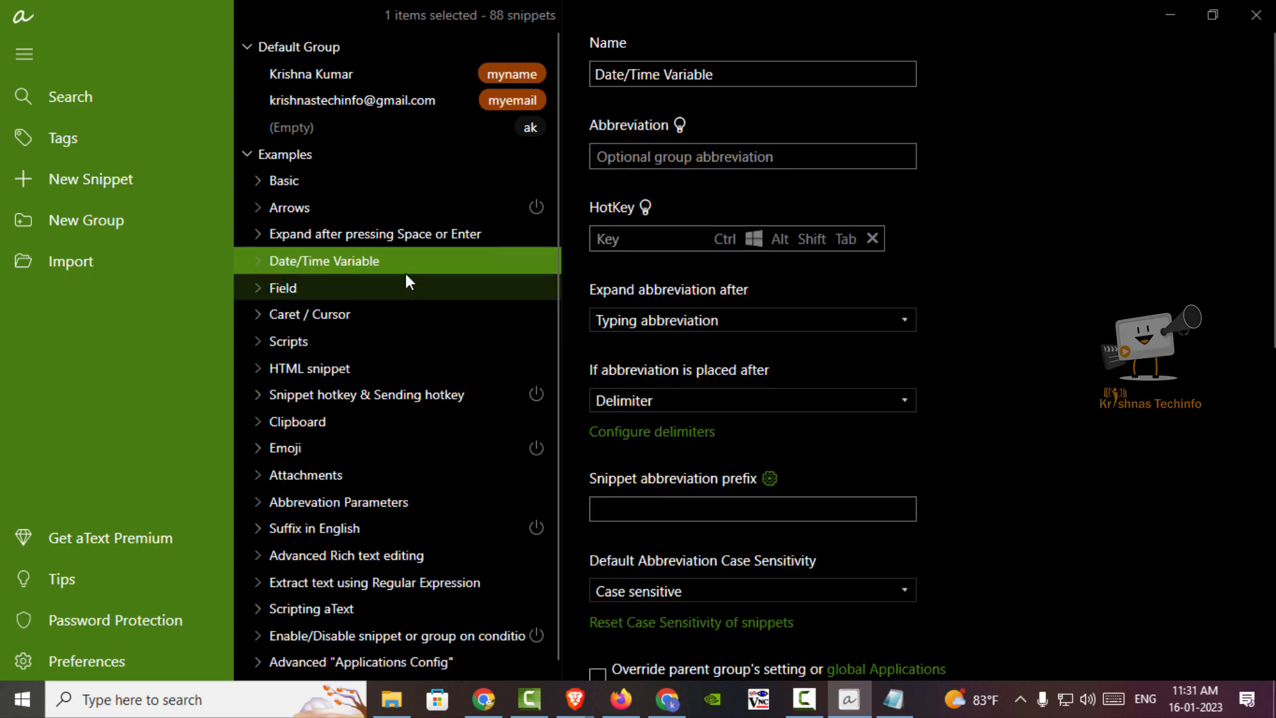
left_click(349, 447)
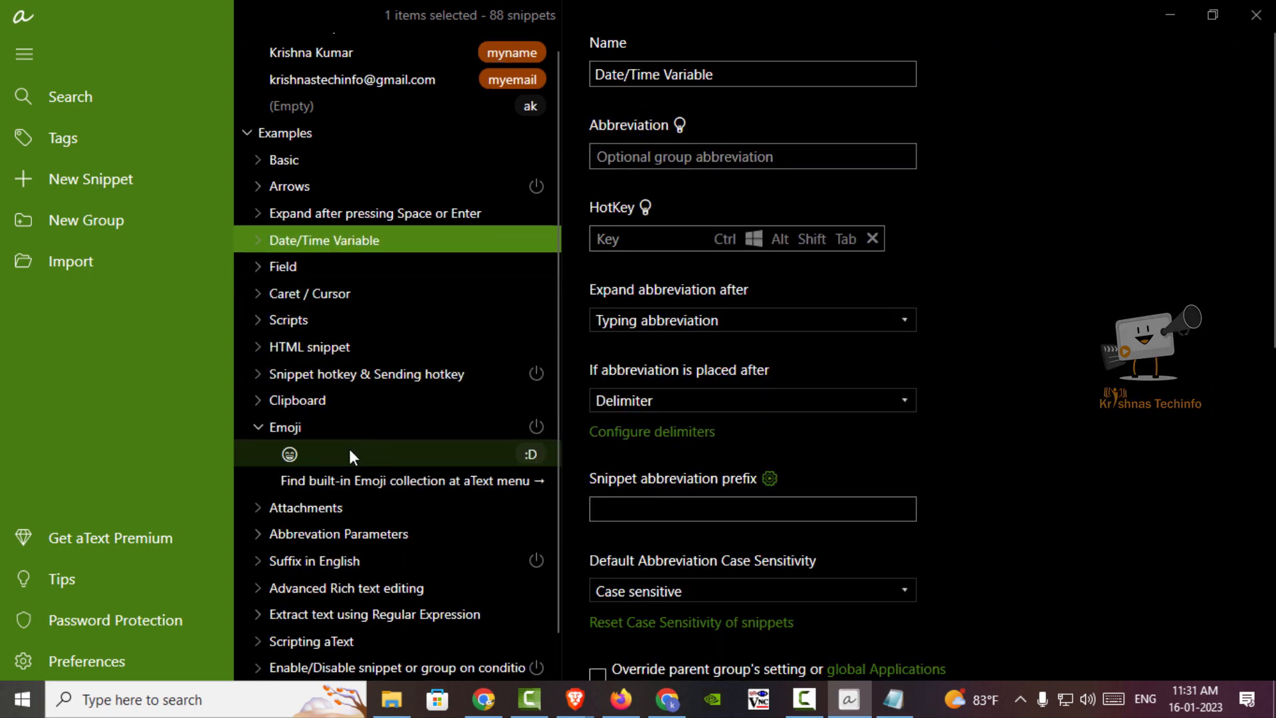
left_click(339, 455)
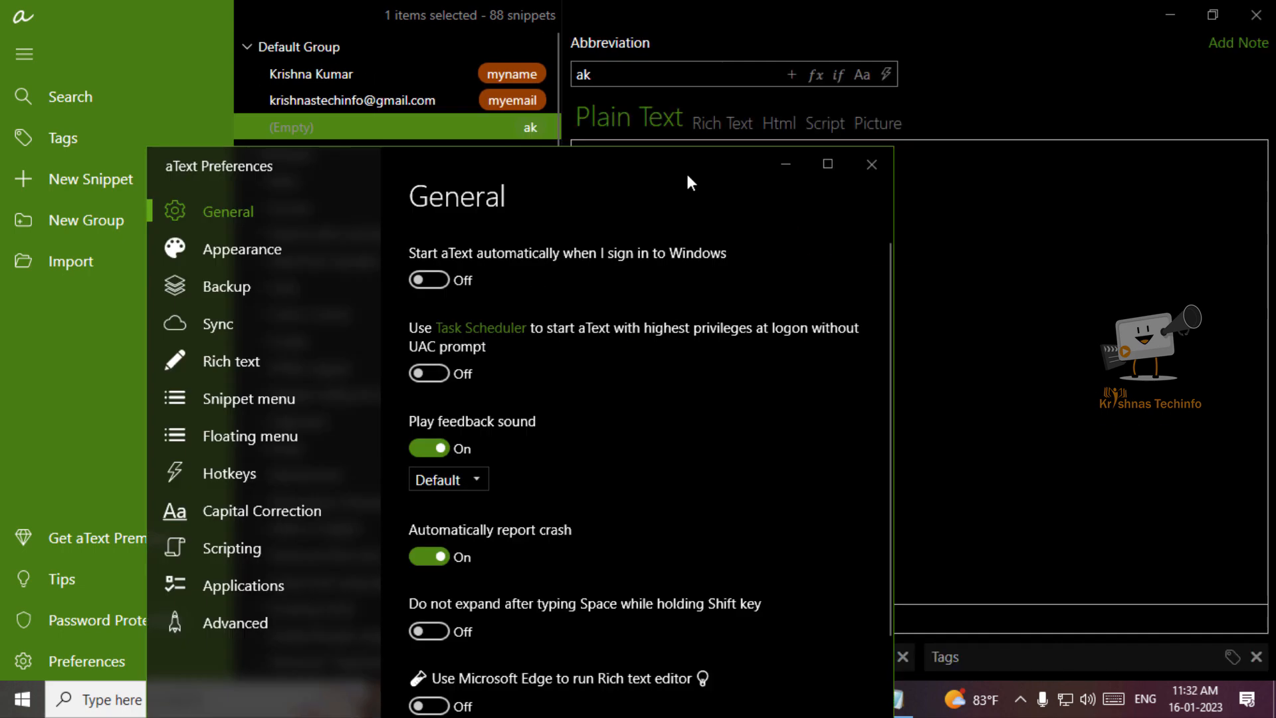
Reposition the aText Preferences window and review the General, Appearance, Backup and Sync settings.
left_click_drag(686, 170, 775, 62)
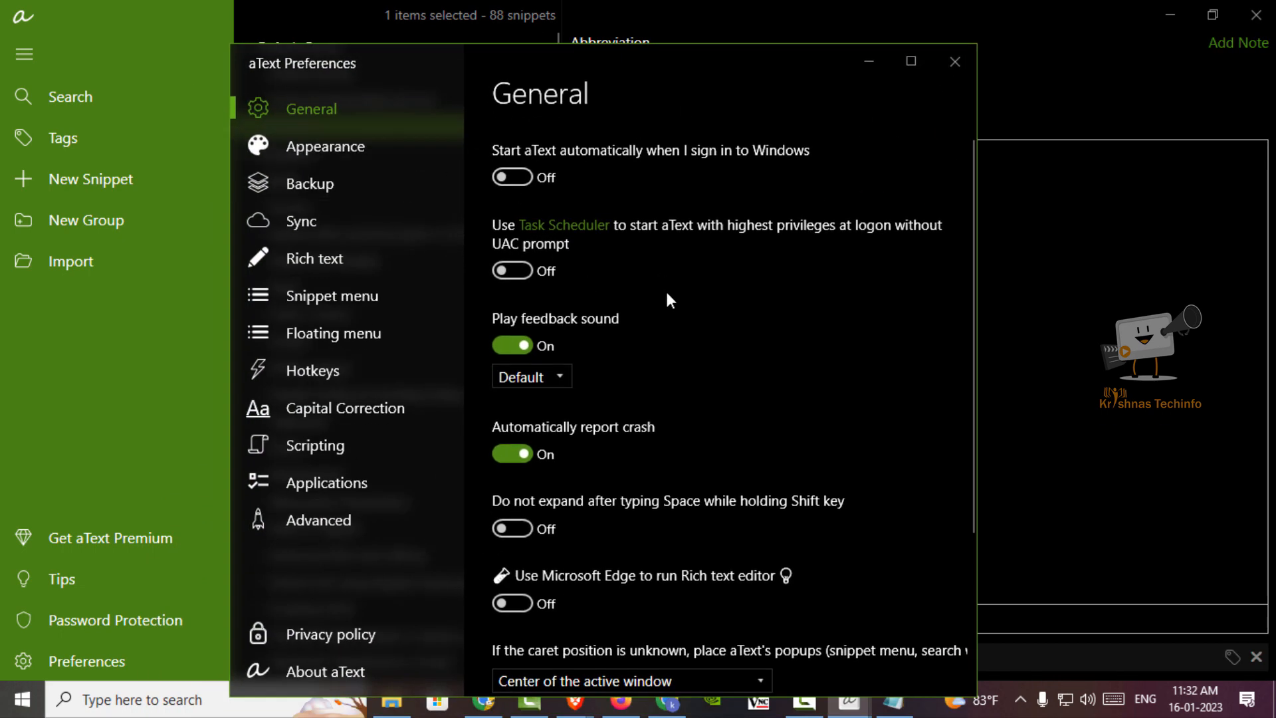
scroll(695, 392, "down", 3)
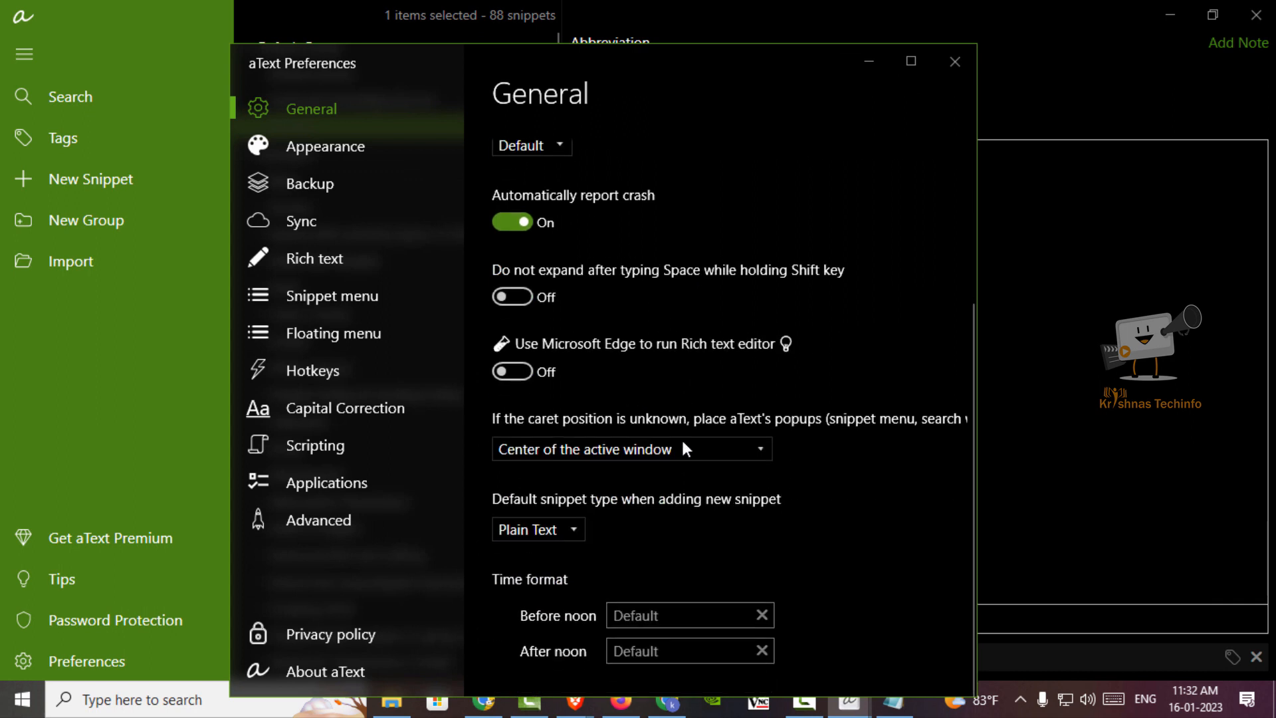
left_click(372, 158)
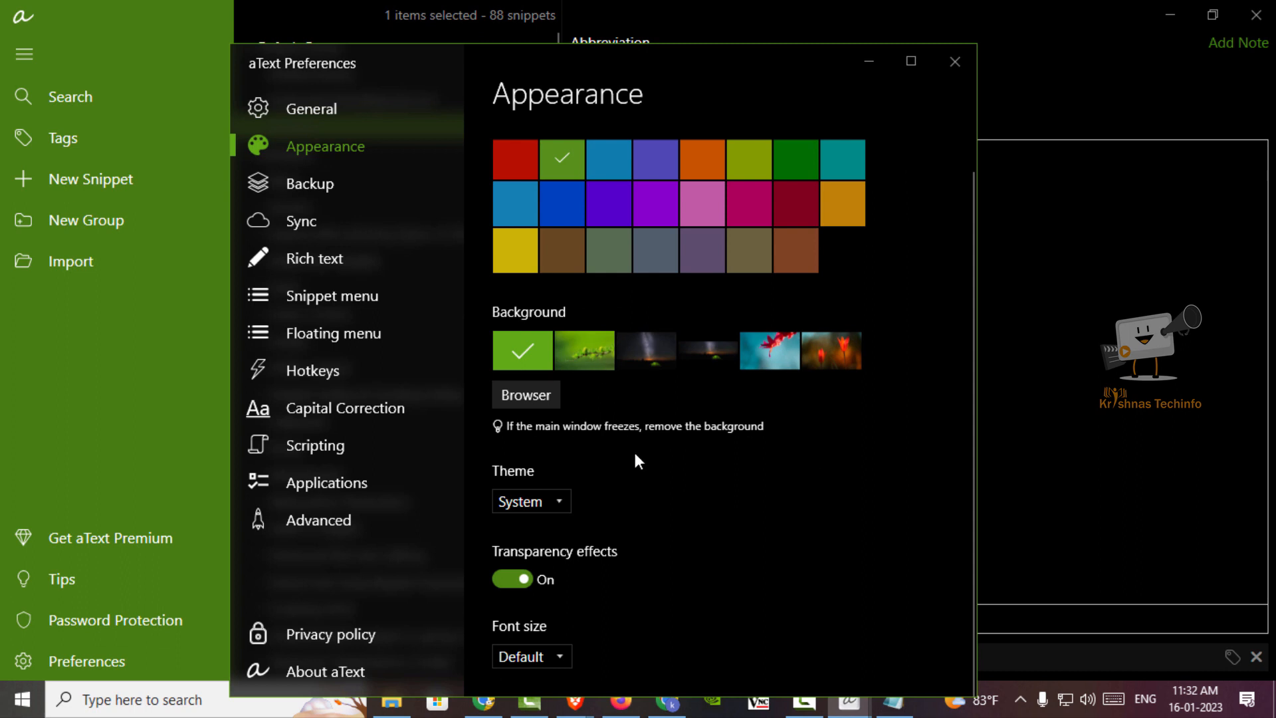
left_click(316, 186)
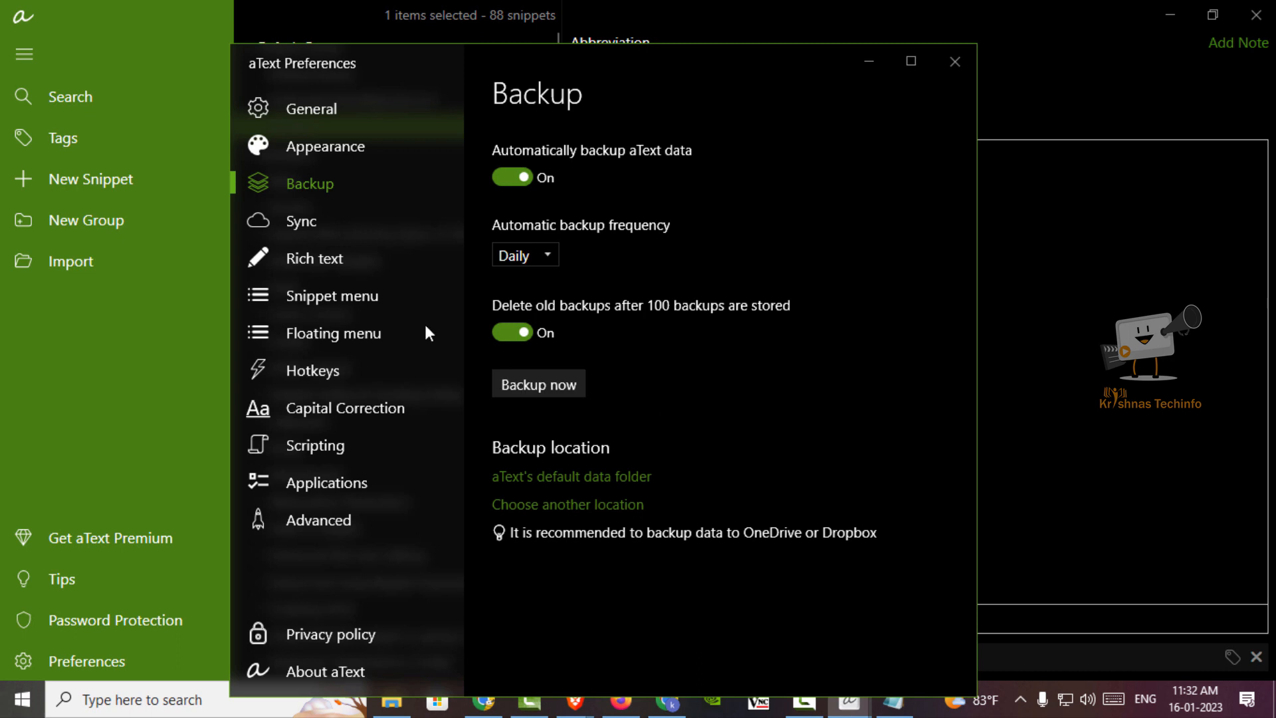
left_click(301, 221)
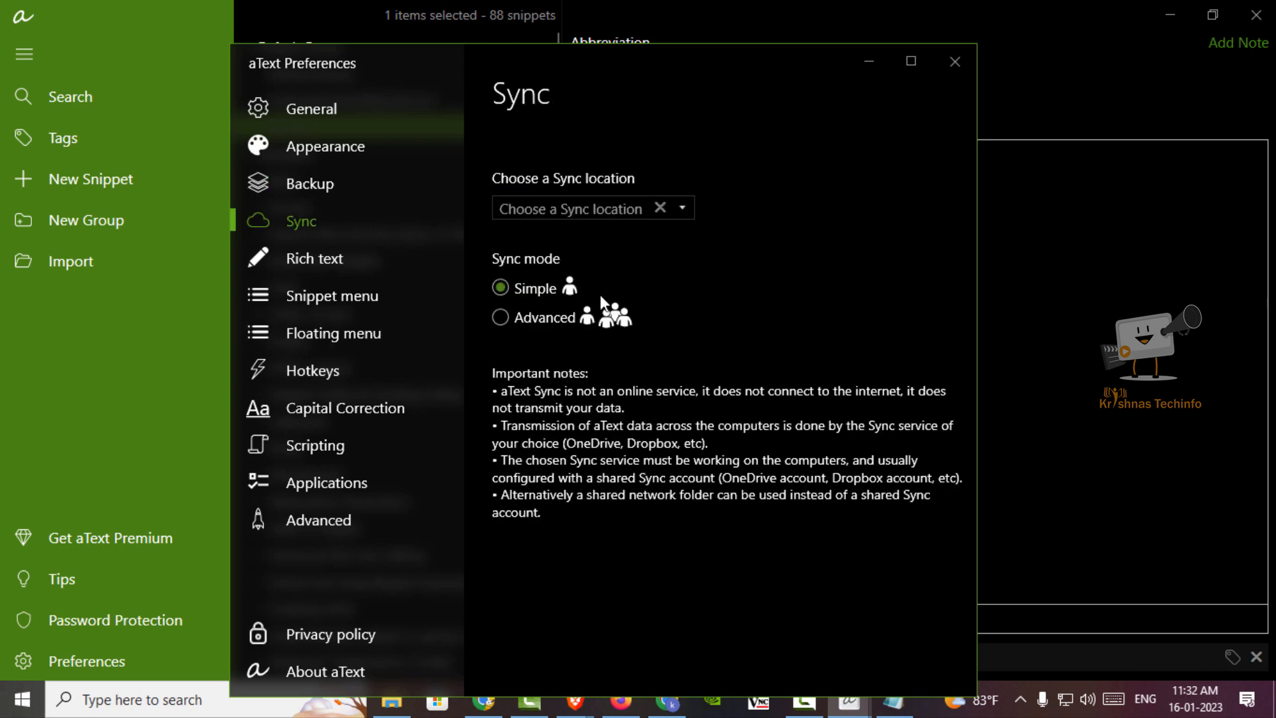
Review the Snippet menu, Floating menu, Hotkeys, Scripting and Applications preferences.
left_click(332, 295)
scroll(600, 405, "down", 2)
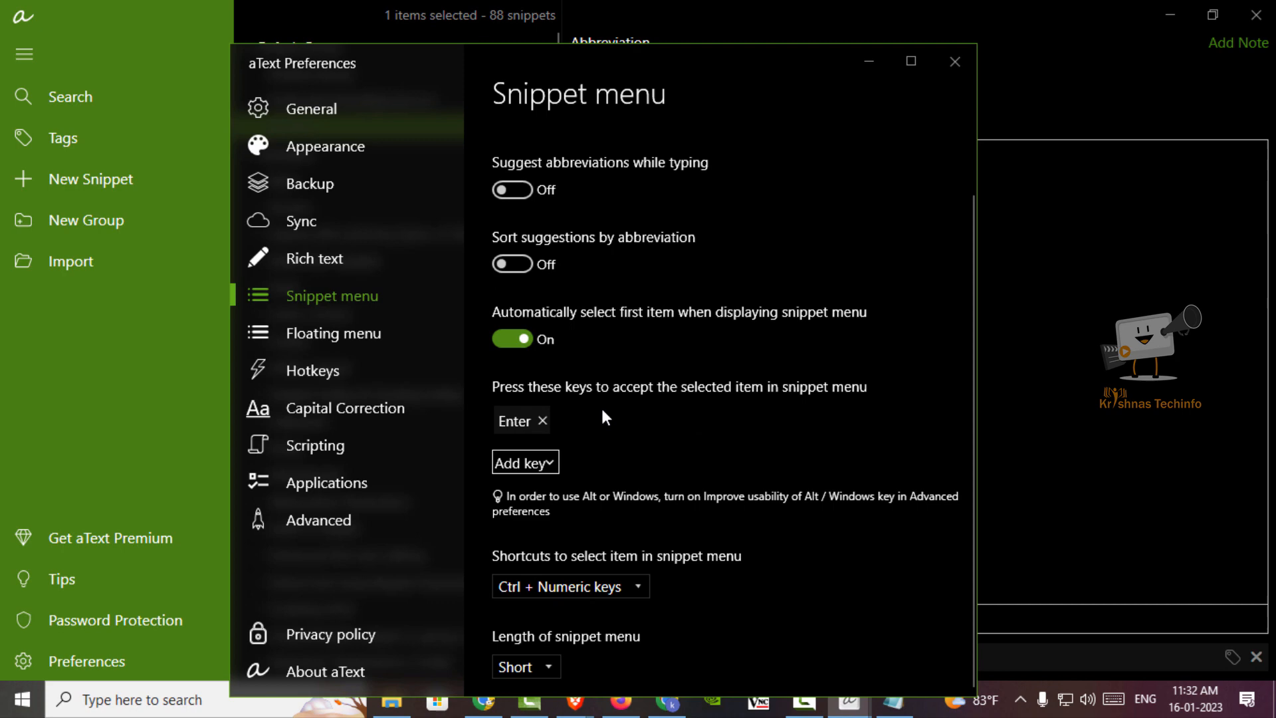
left_click(326, 339)
left_click(353, 381)
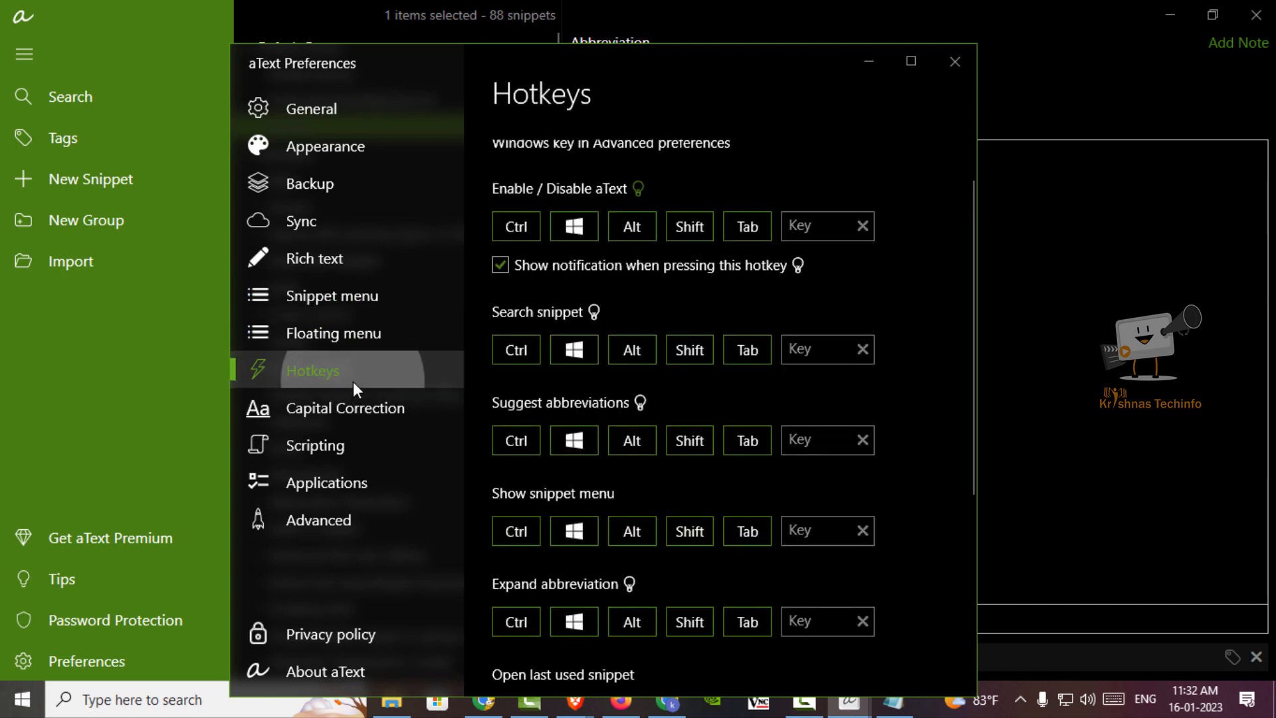
scroll(560, 536, "down", 5)
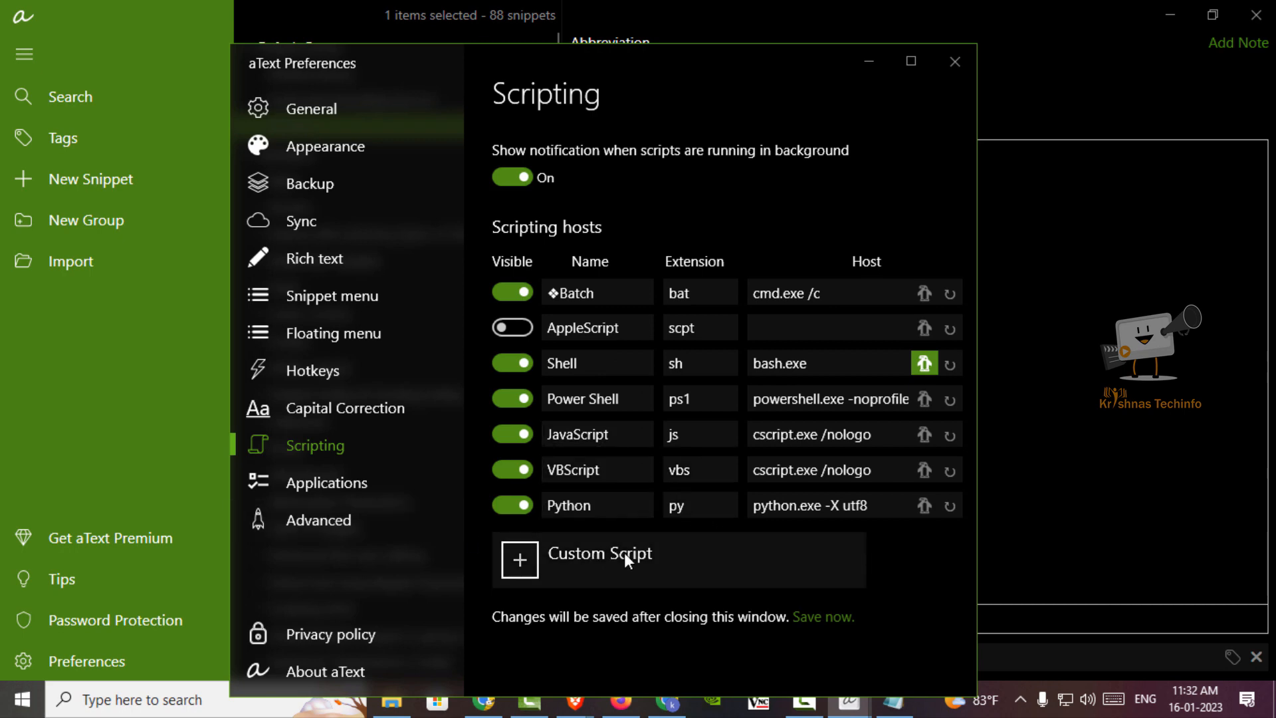
left_click(366, 483)
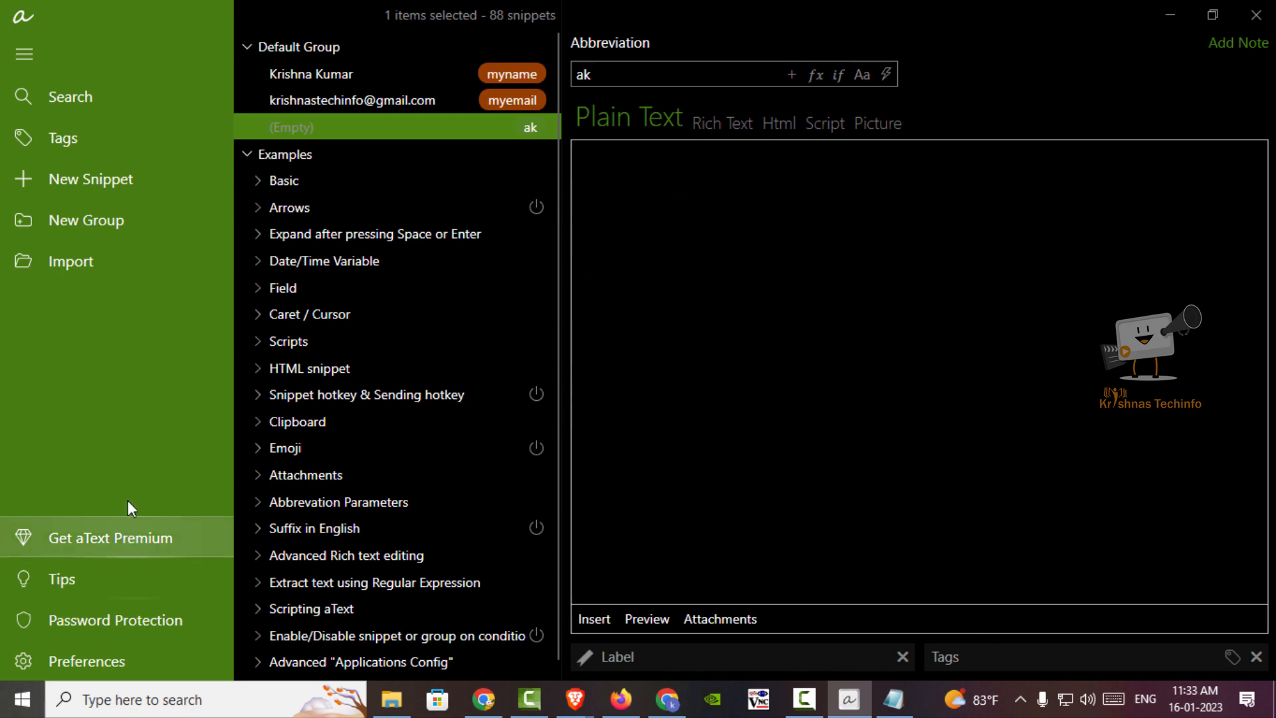
Examine the aText Premium purchase options and the app's Microsoft Store page, closing the store when done.
left_click(133, 540)
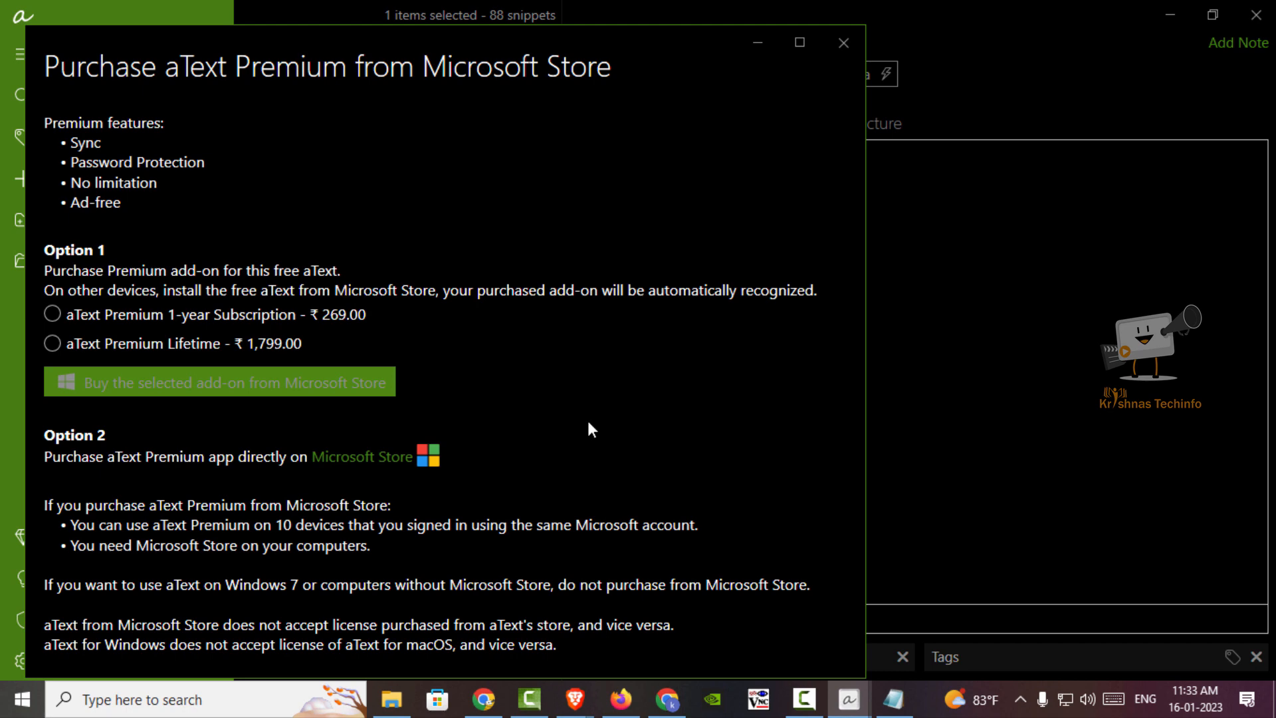
left_click(388, 454)
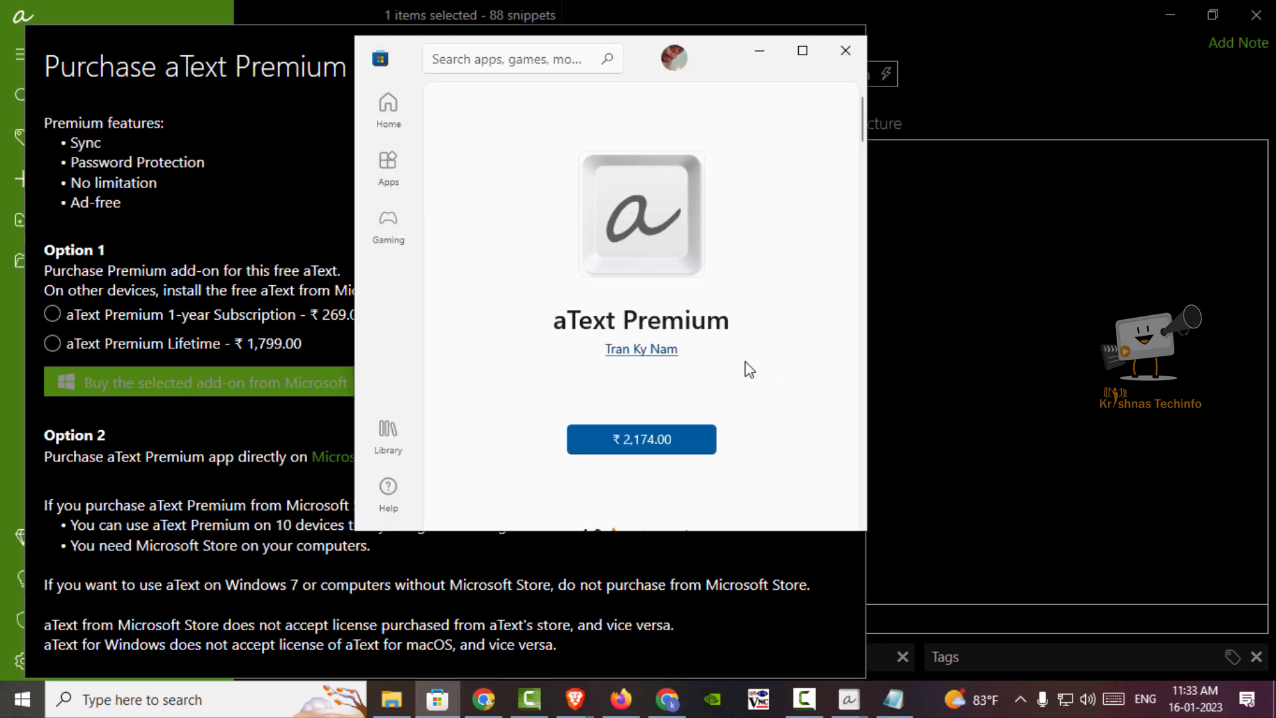
scroll(750, 369, "down", 2)
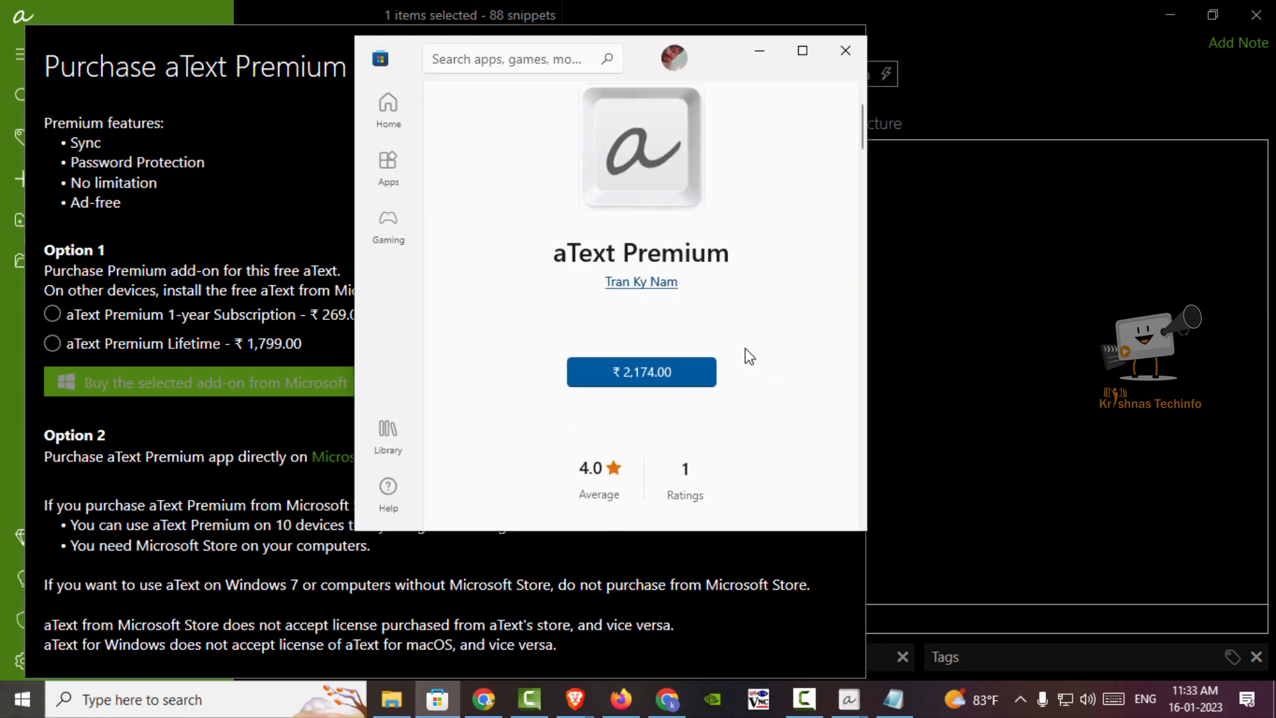
left_click(845, 51)
Select the aText Premium 1-year Subscription add-on, and switch the choice to aText Premium Lifetime.
left_click(328, 317)
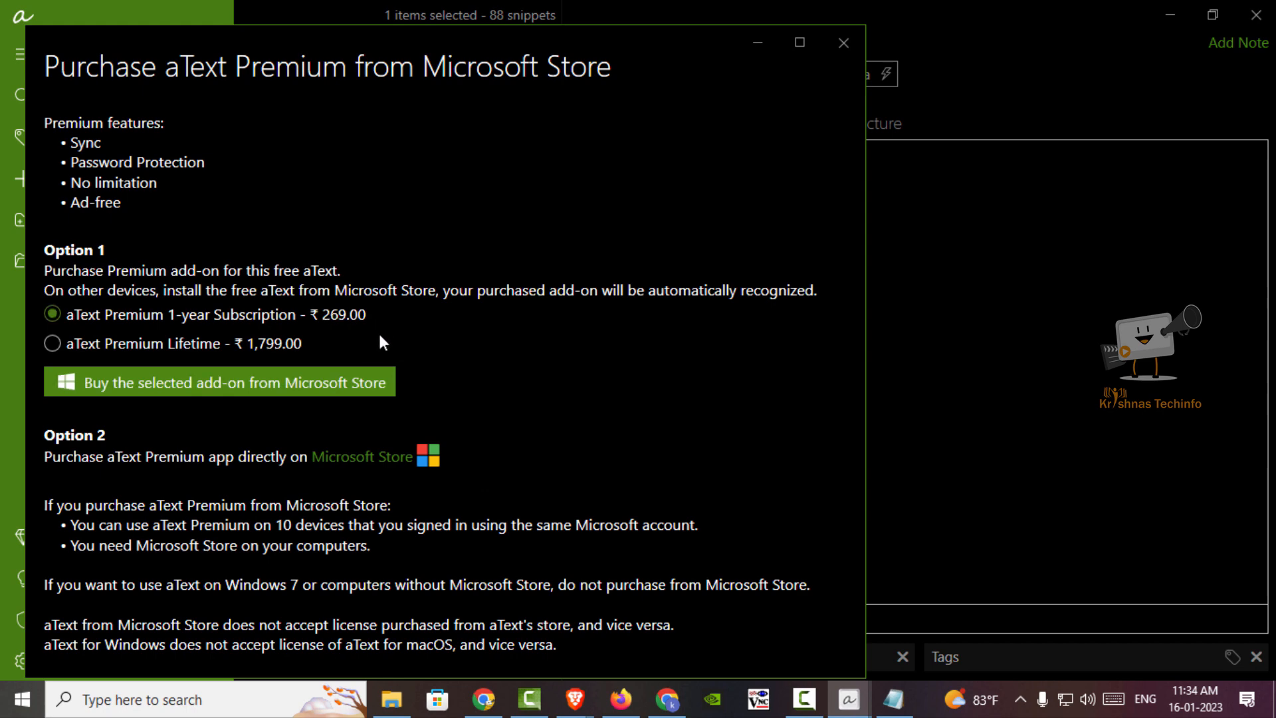
left_click(309, 343)
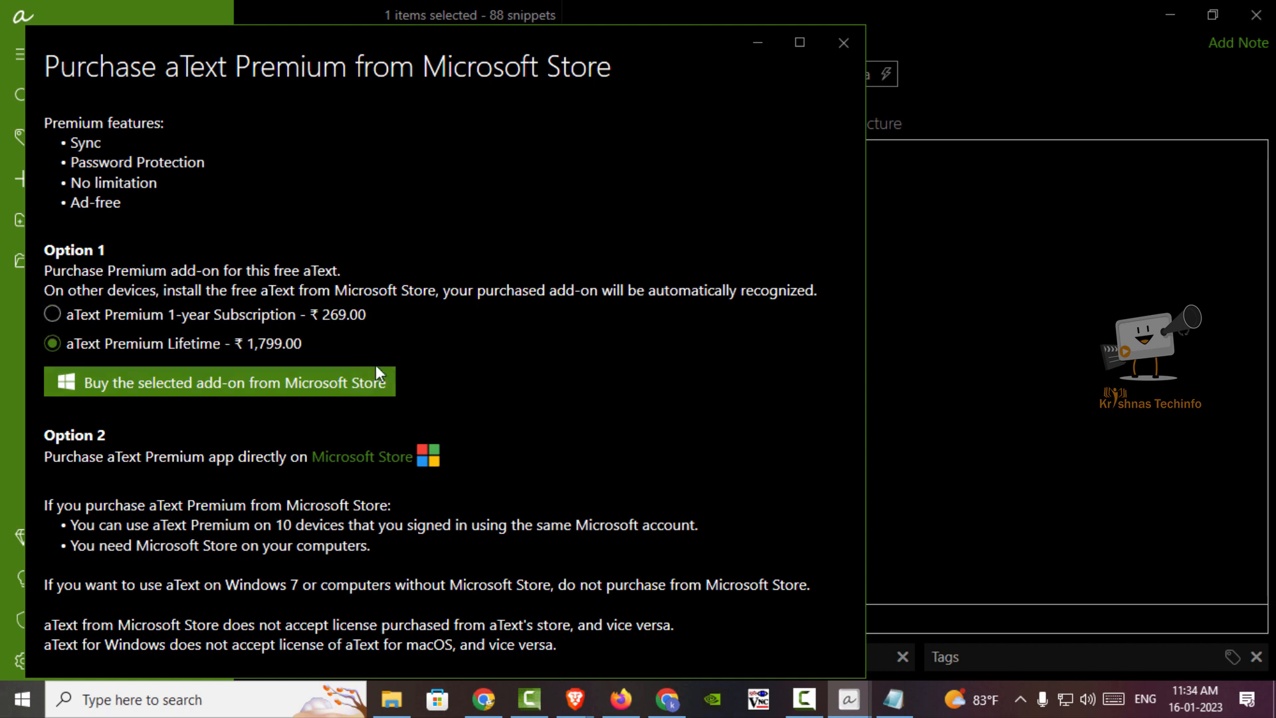